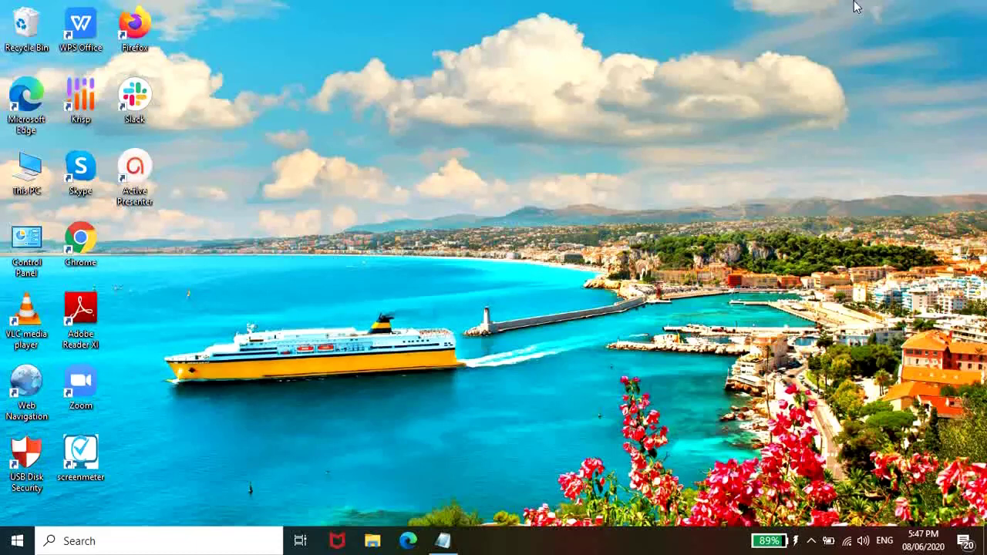
- Load pageborders.net in Chrome and browse its homepage of 945 free printable page borders
double_click(82, 245)
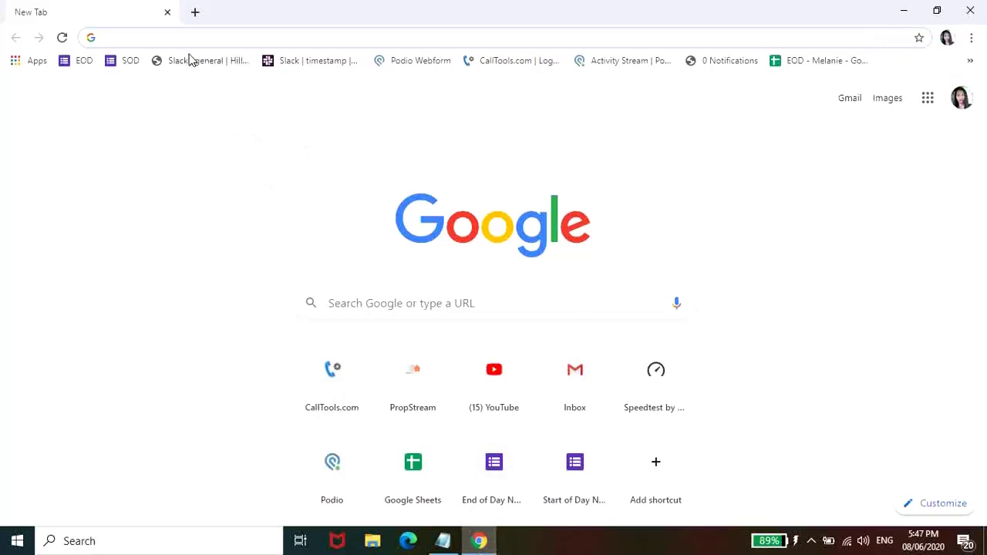
text(pagebor)
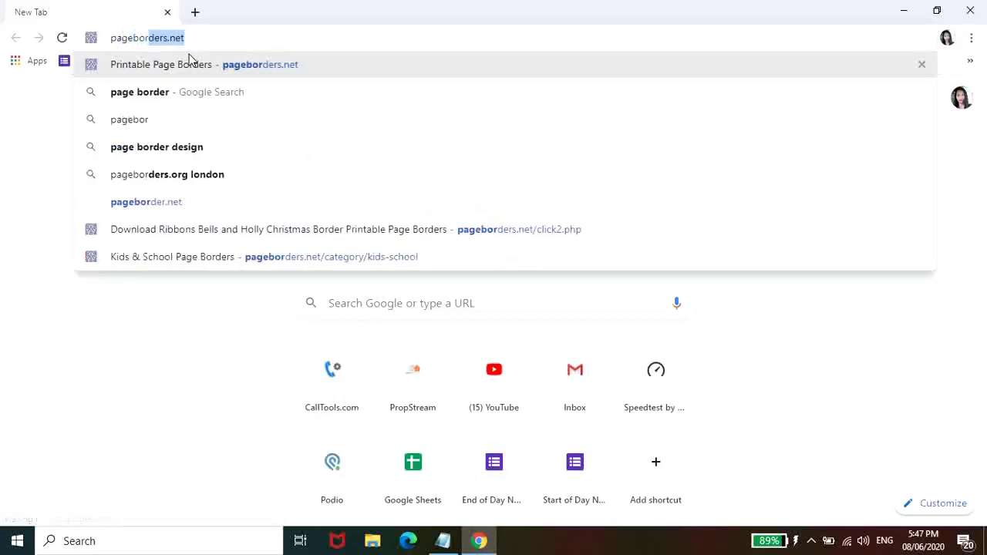
text(ders.net)
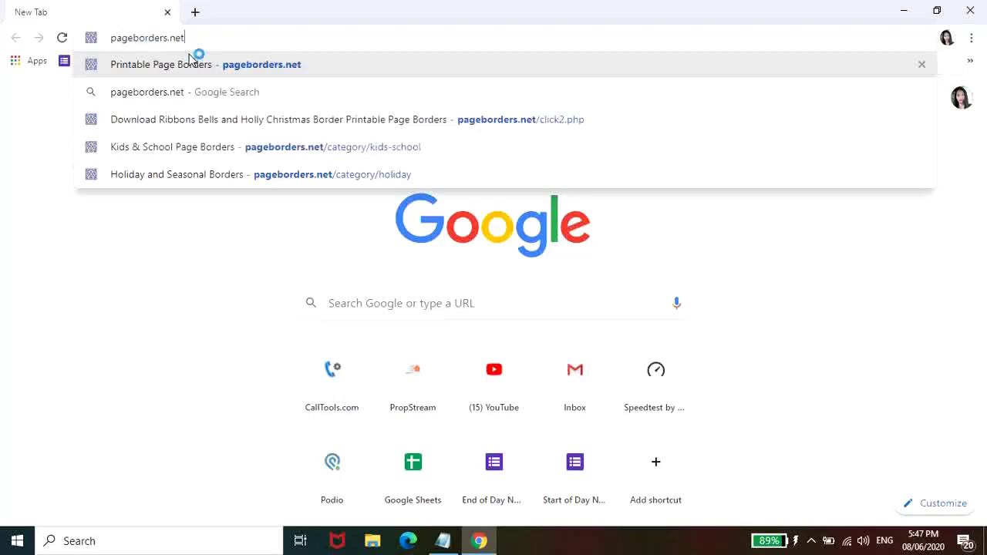
click(191, 64)
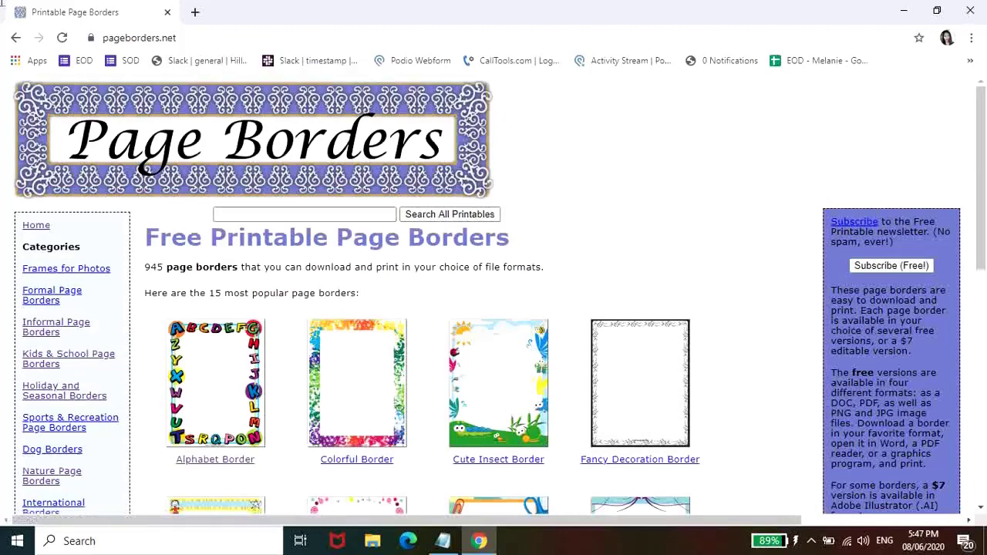
scroll(746, 131, down, 2)
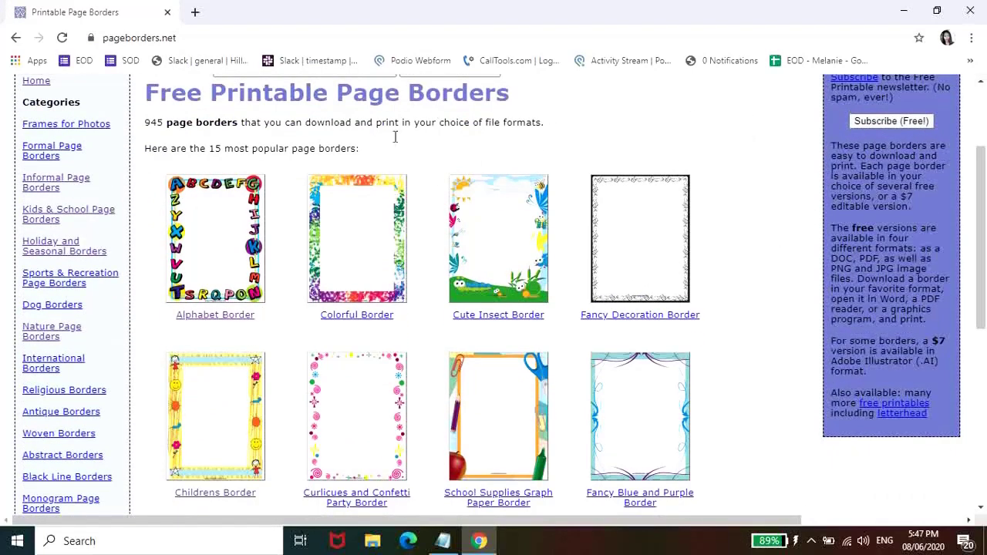
scroll(381, 157, down, 3)
scroll(381, 158, down, 2)
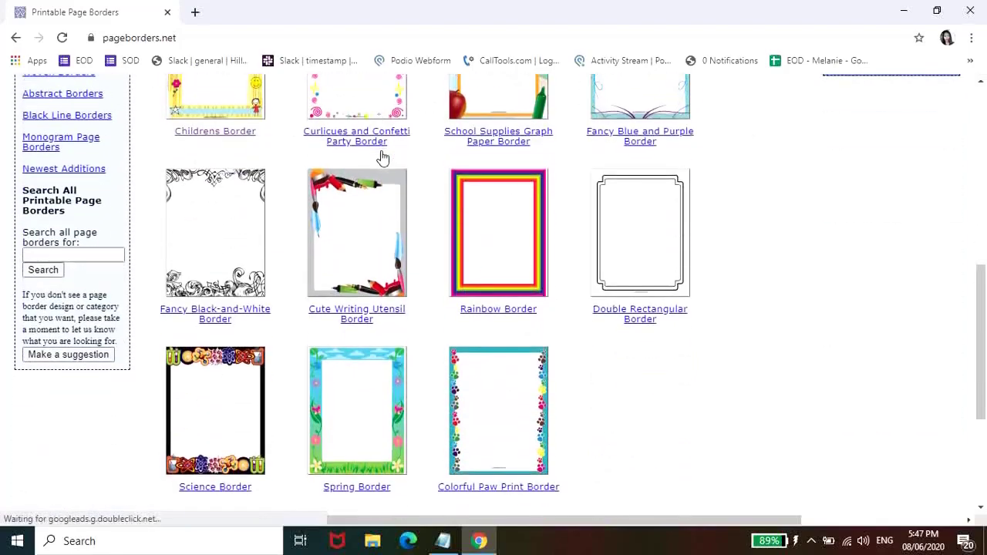
scroll(383, 155, down, 3)
scroll(484, 231, up, 4)
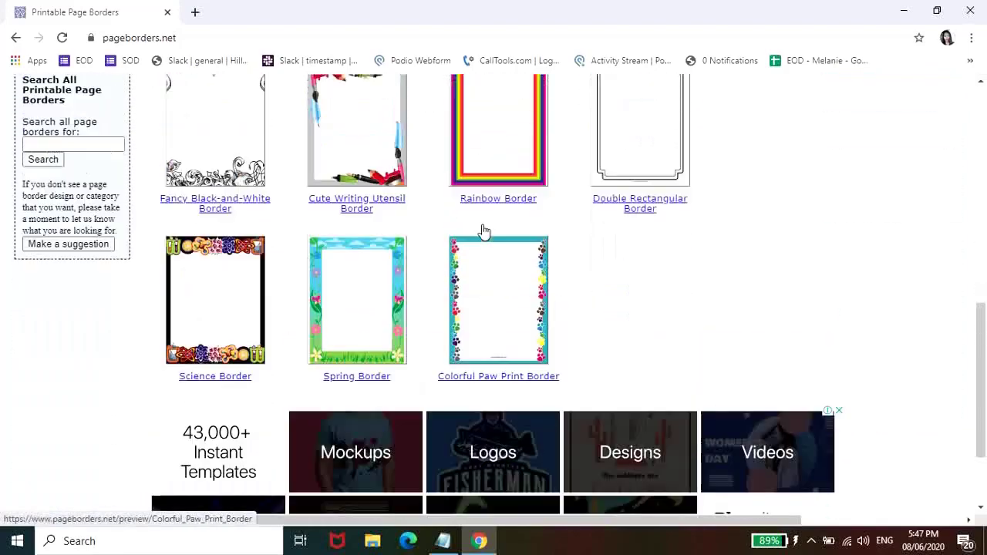
scroll(484, 232, up, 2)
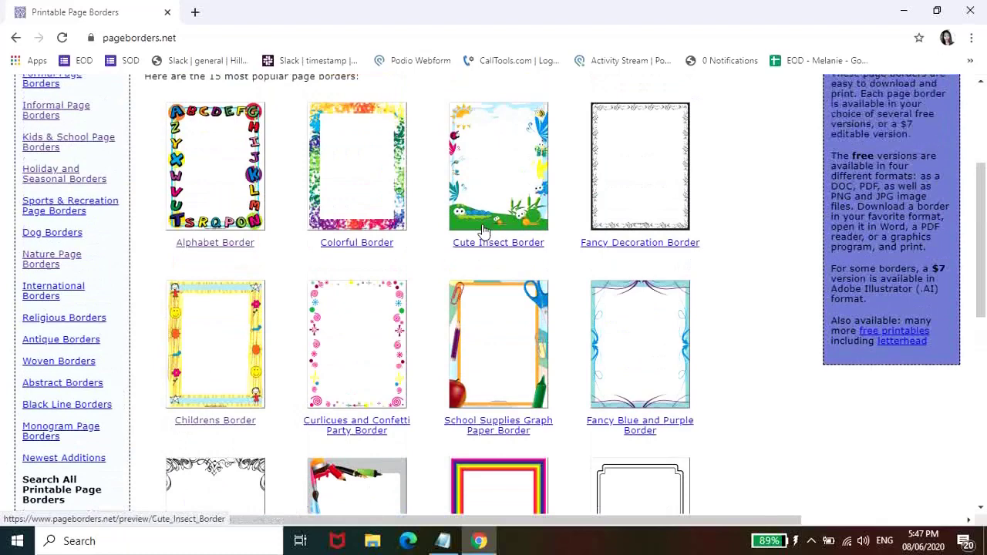
scroll(484, 231, up, 3)
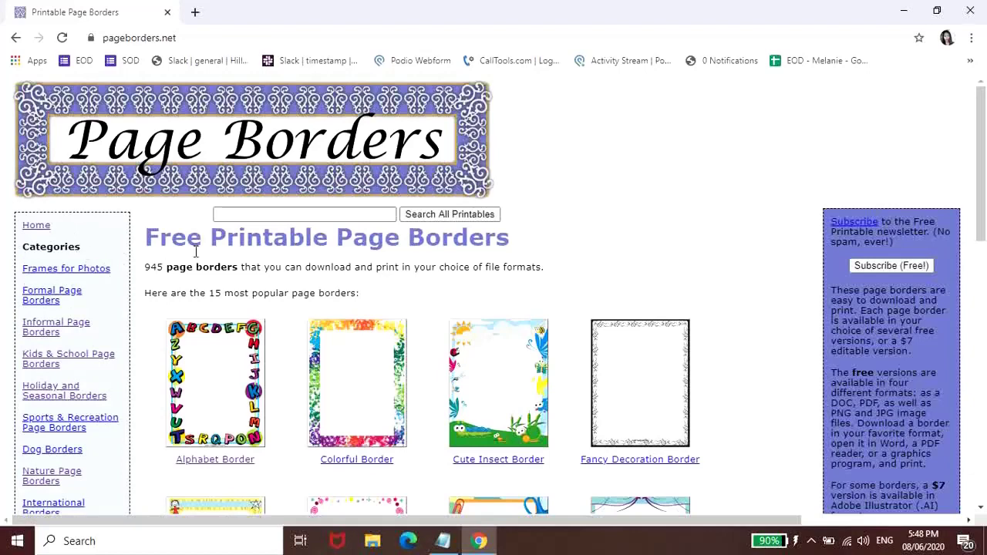
scroll(210, 255, down, 1)
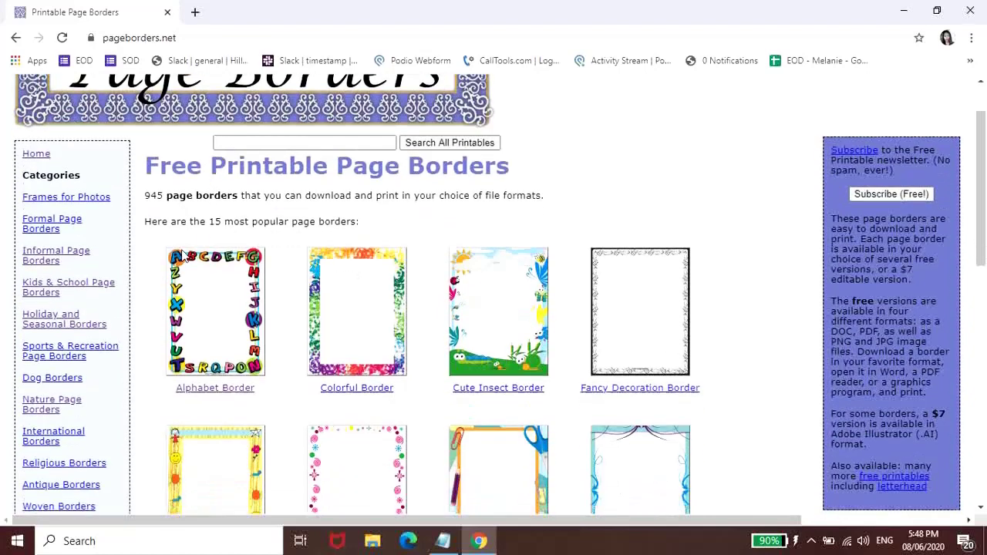
- Open the Kids & School Page Borders category and browse its designs
click(46, 289)
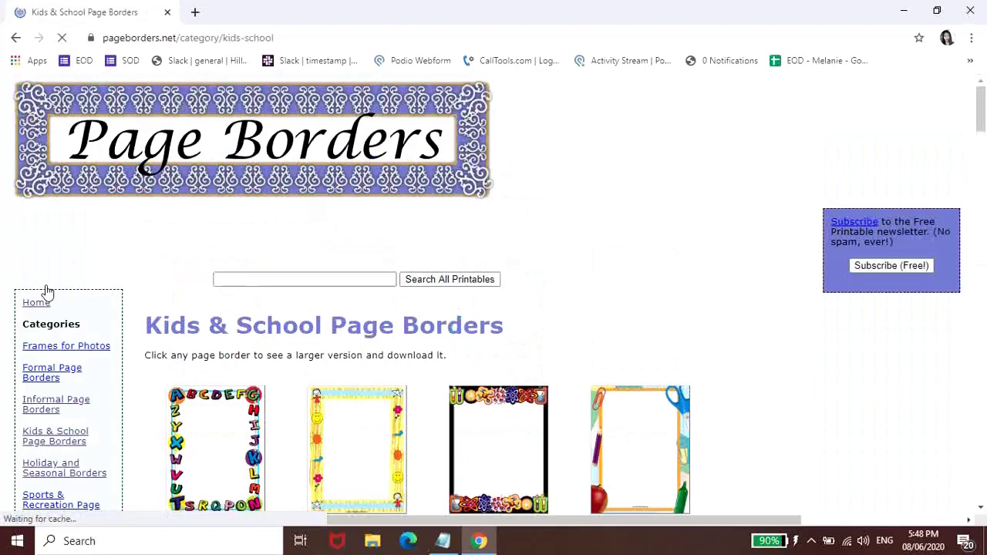
scroll(260, 306, down, 3)
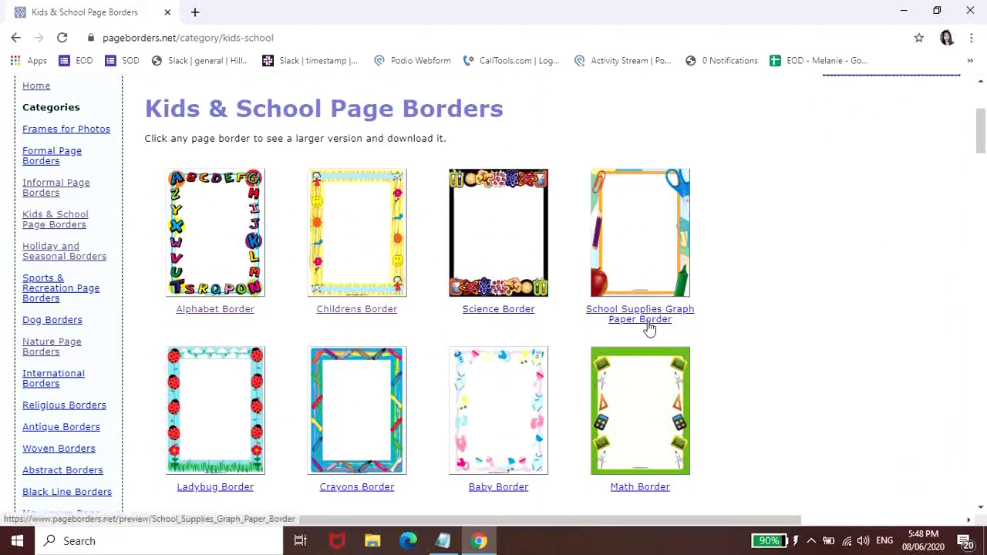
scroll(648, 332, down, 3)
scroll(646, 368, down, 3)
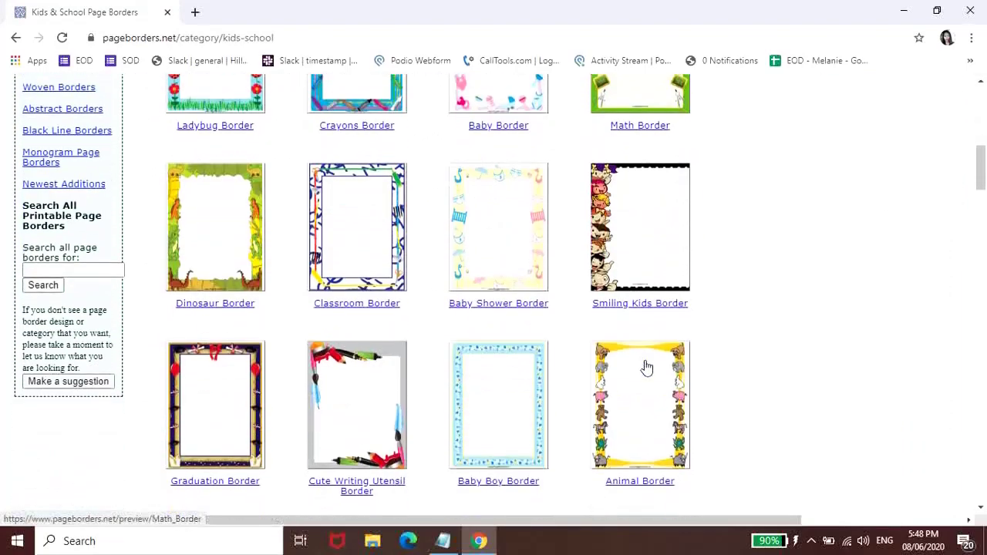
scroll(646, 367, down, 2)
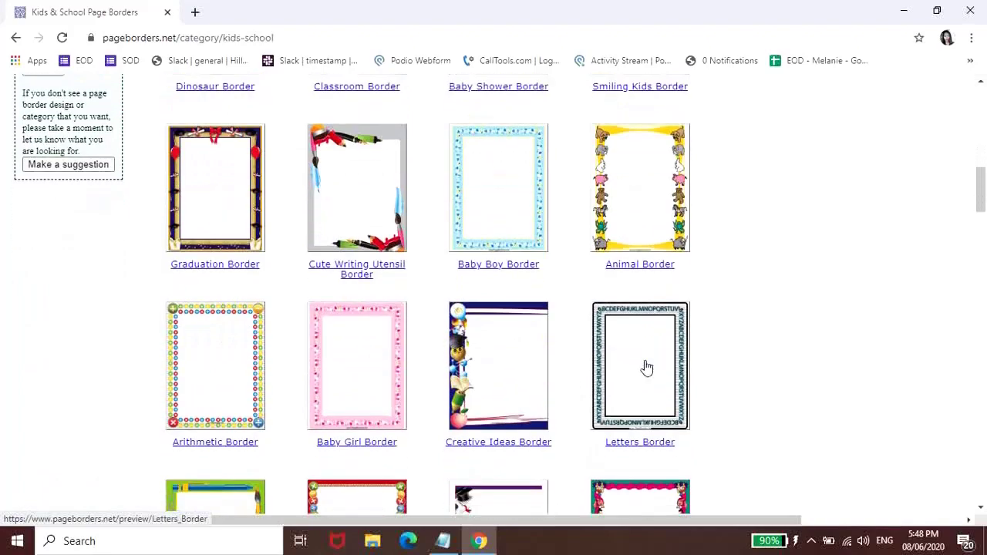
scroll(646, 368, up, 5)
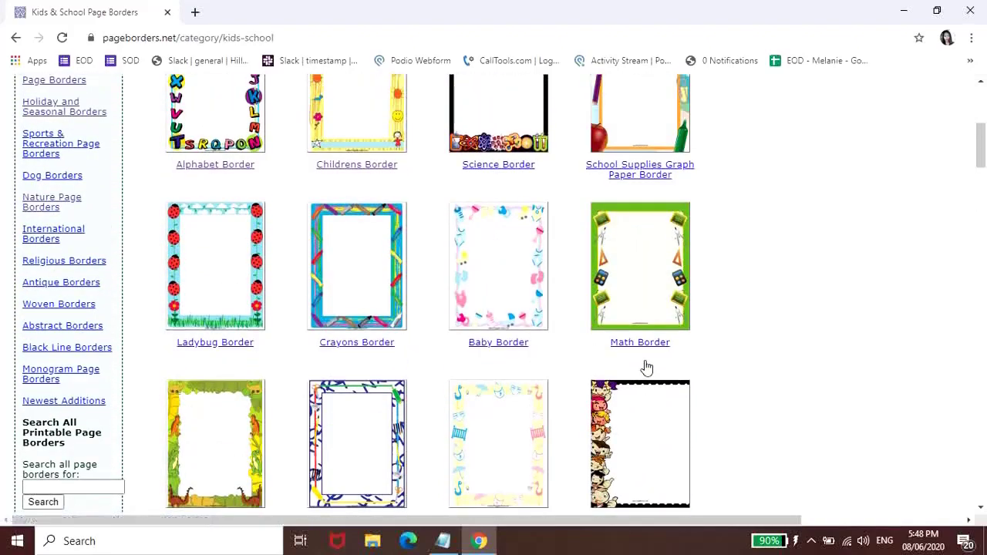
- Switch to Nature Page Borders and browse designs such as Cute Insect, Butterfly and Zebra borders
click(52, 205)
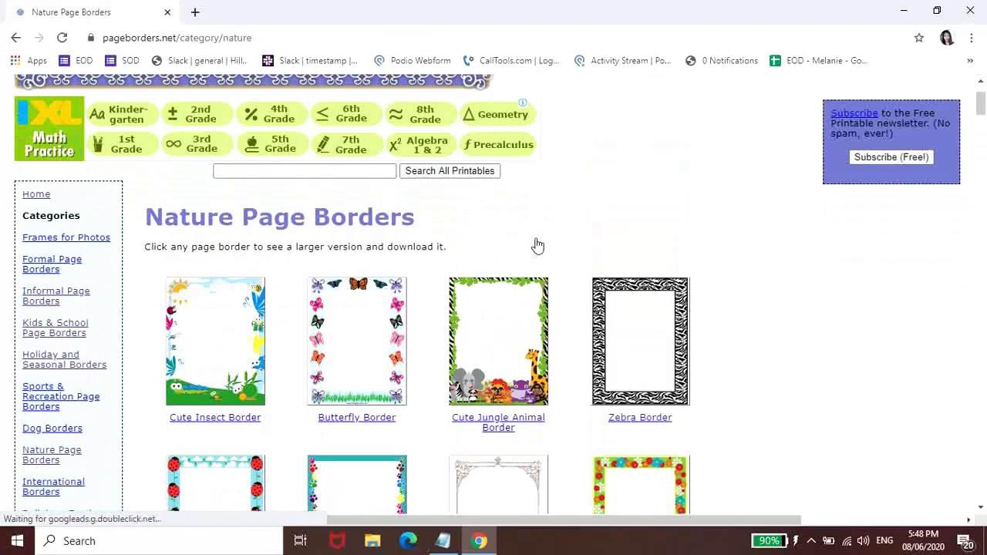
scroll(538, 245, down, 2)
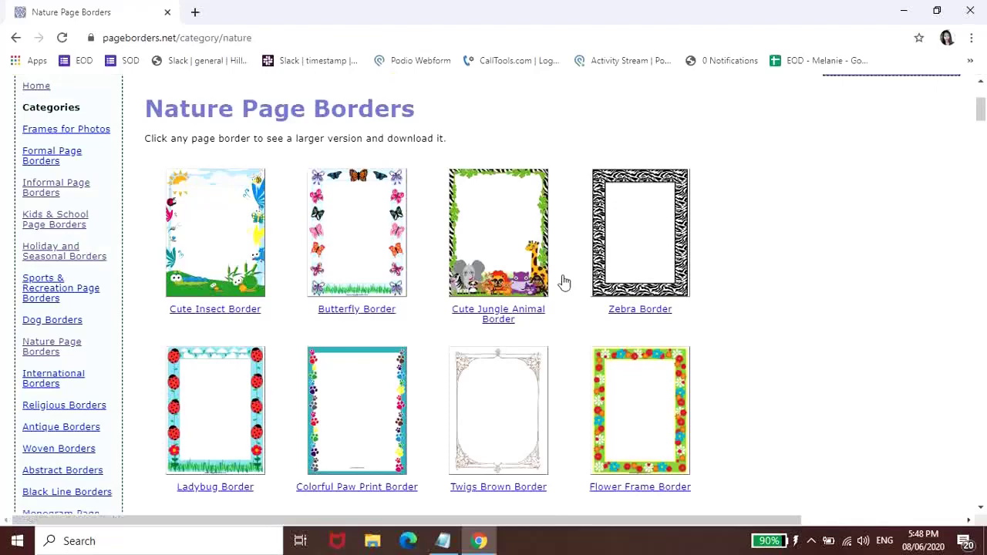
scroll(606, 322, down, 3)
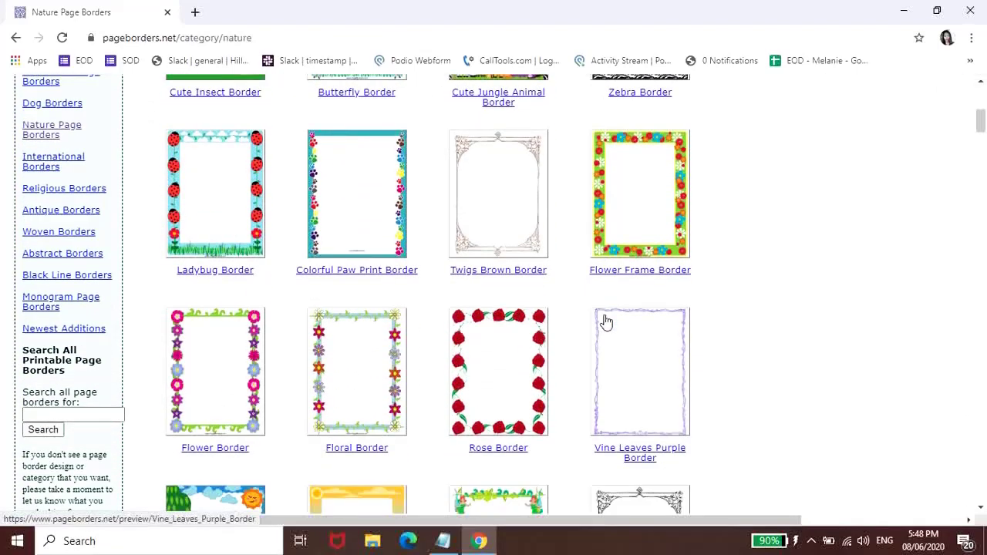
scroll(606, 322, down, 3)
scroll(606, 322, up, 6)
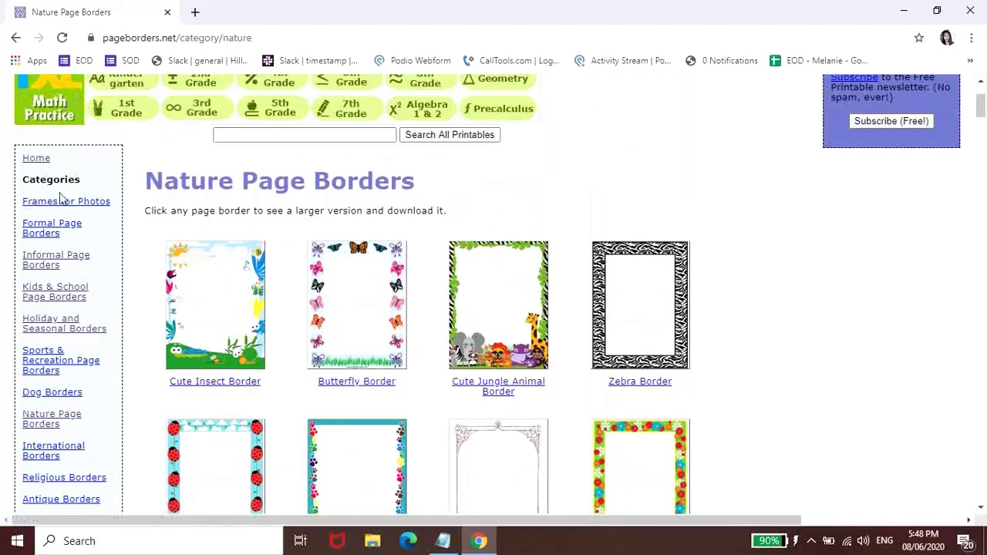
scroll(47, 417, down, 1)
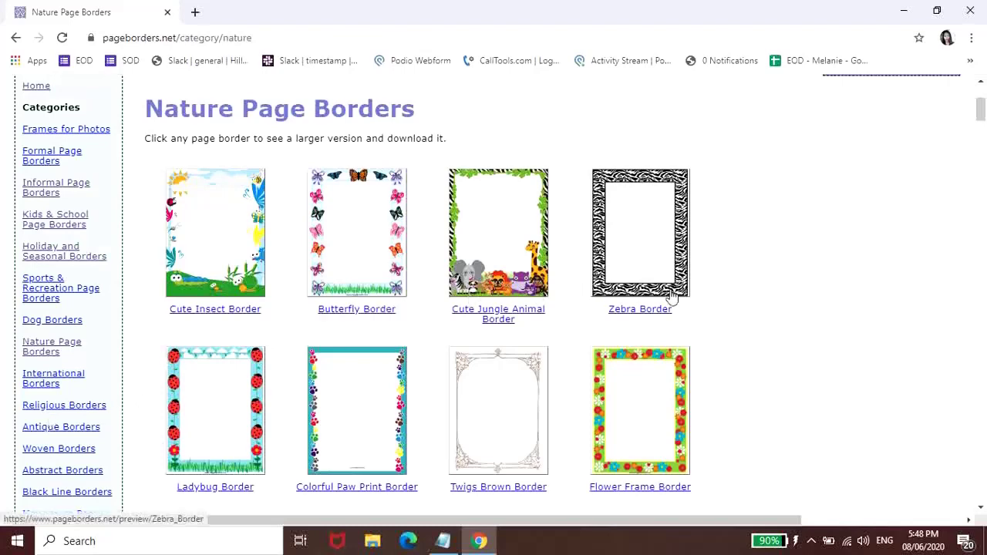
scroll(671, 296, down, 3)
scroll(671, 296, down, 1)
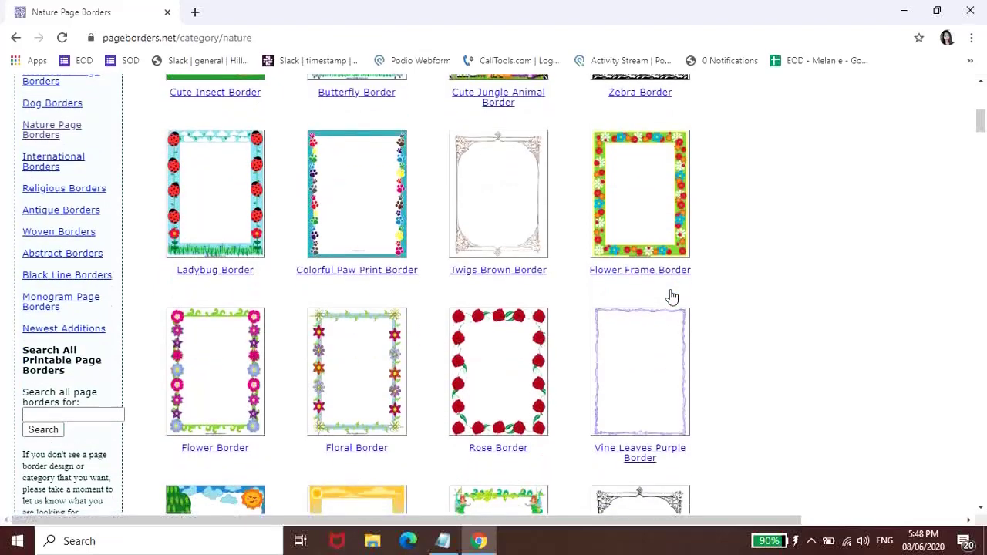
scroll(671, 296, down, 2)
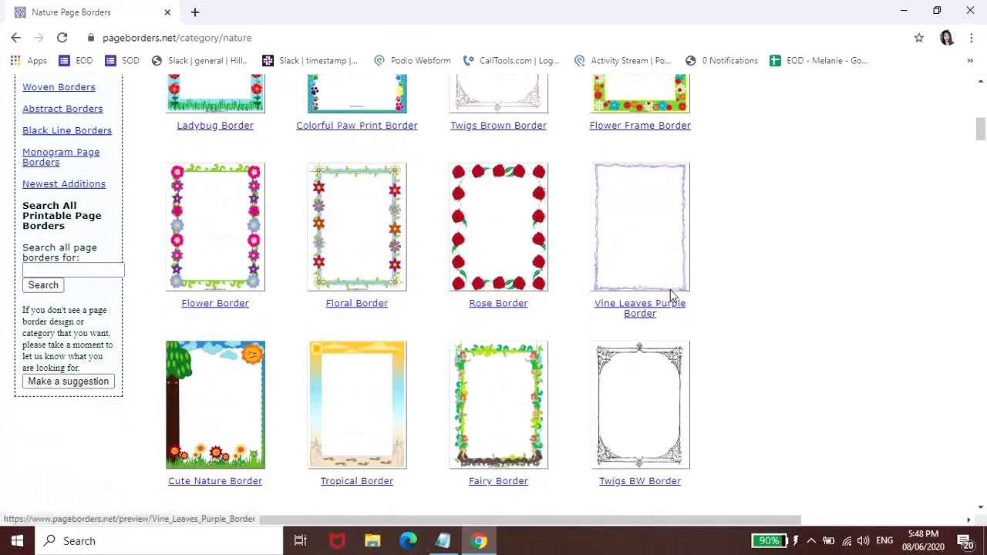
scroll(671, 295, up, 7)
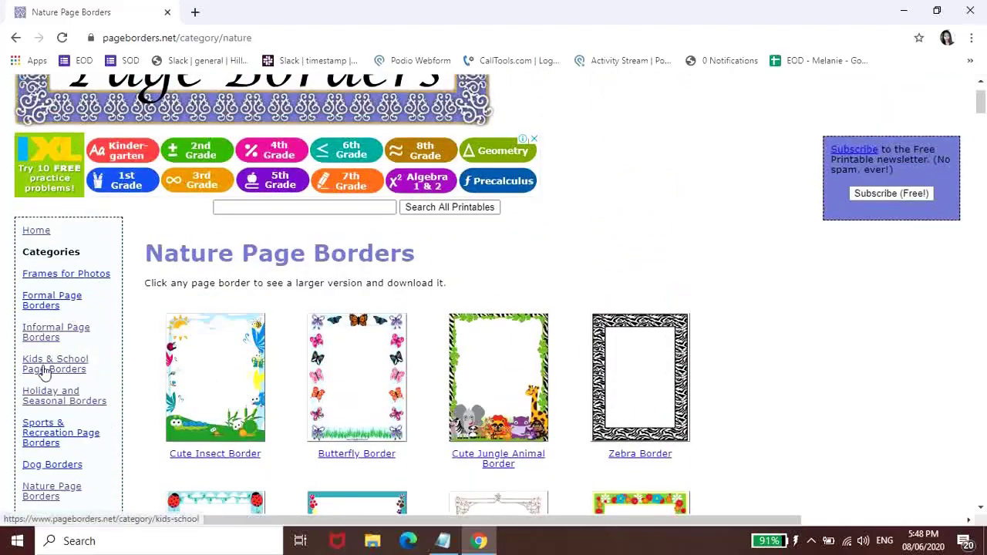
- Go back to Kids & School borders and open the Childrens Border preview with its download options
click(44, 372)
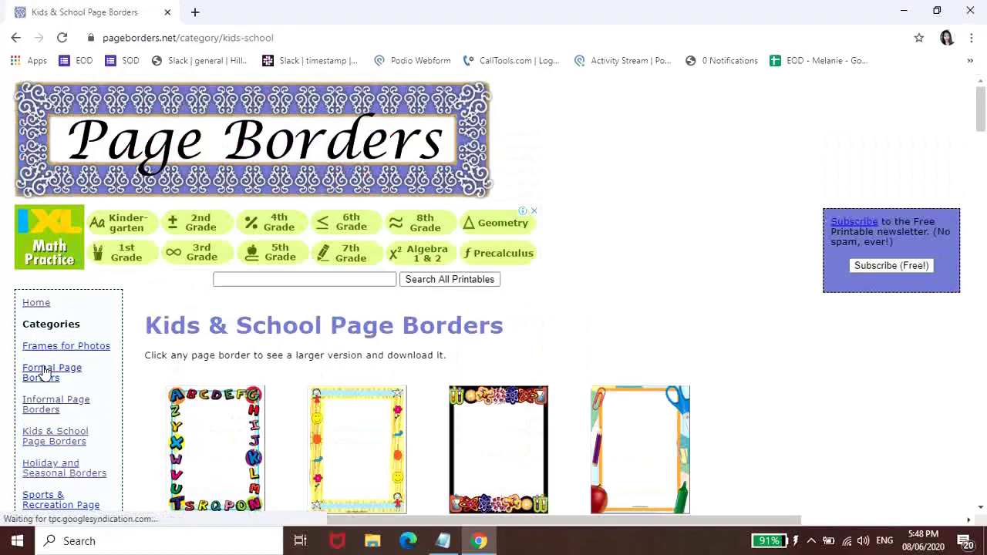
scroll(697, 260, down, 2)
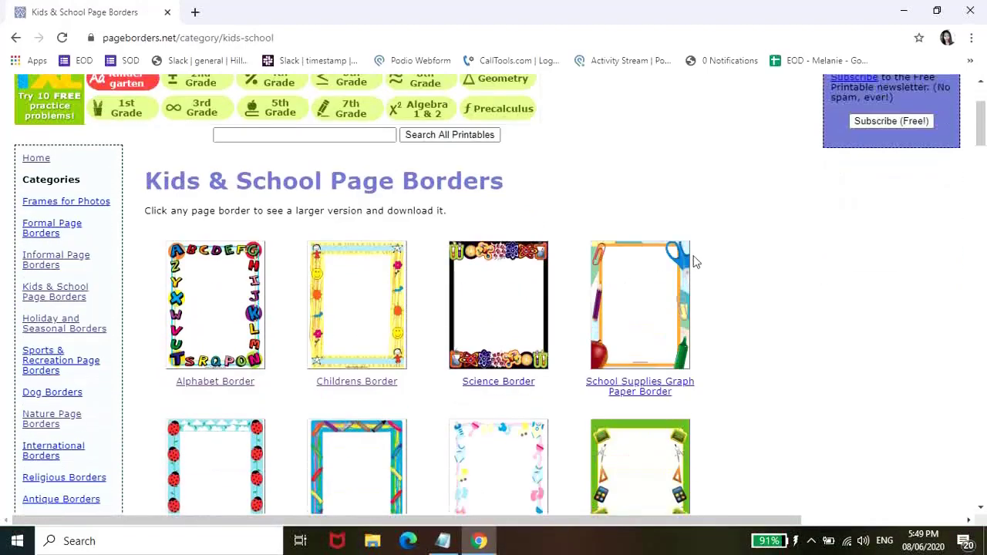
scroll(697, 192, down, 4)
scroll(697, 193, down, 2)
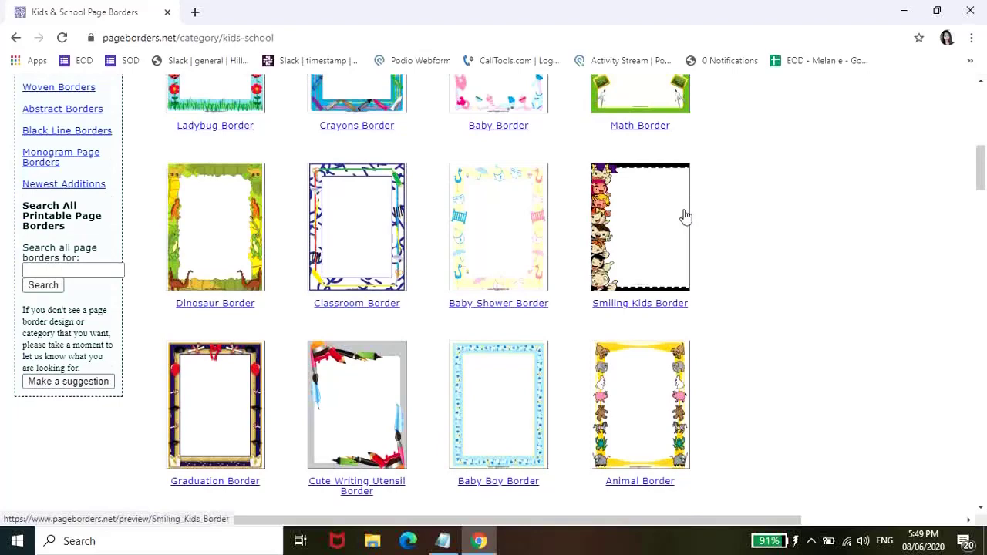
scroll(684, 221, up, 4)
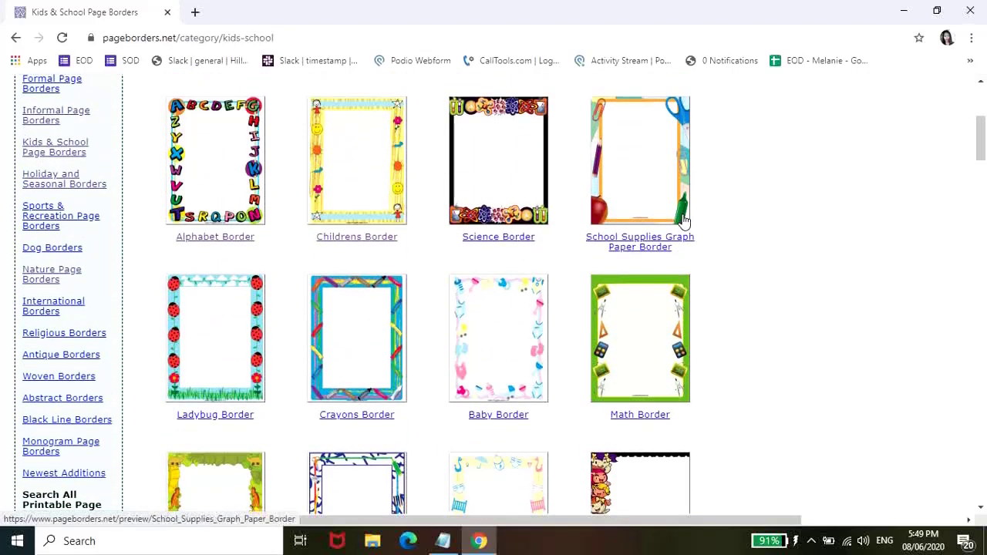
click(369, 194)
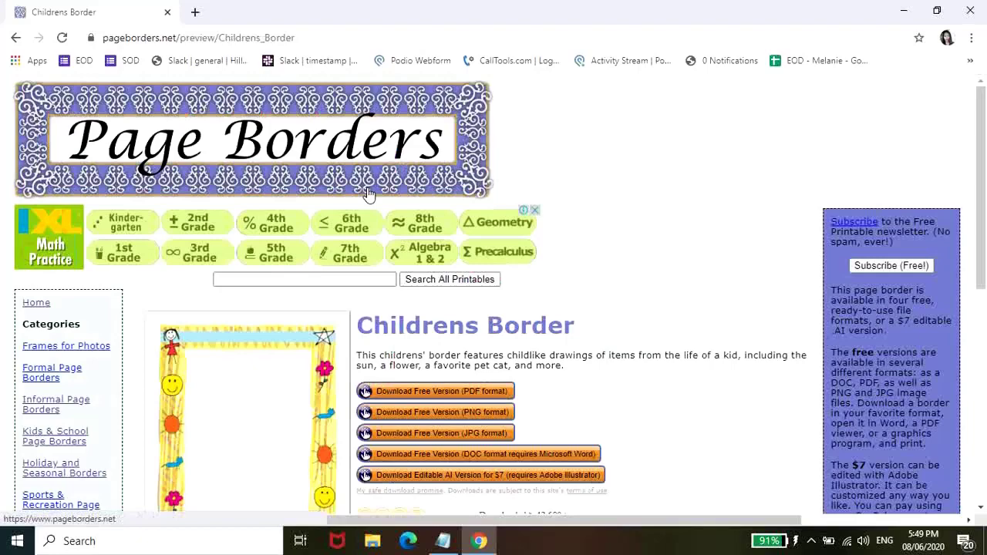
scroll(368, 194, down, 2)
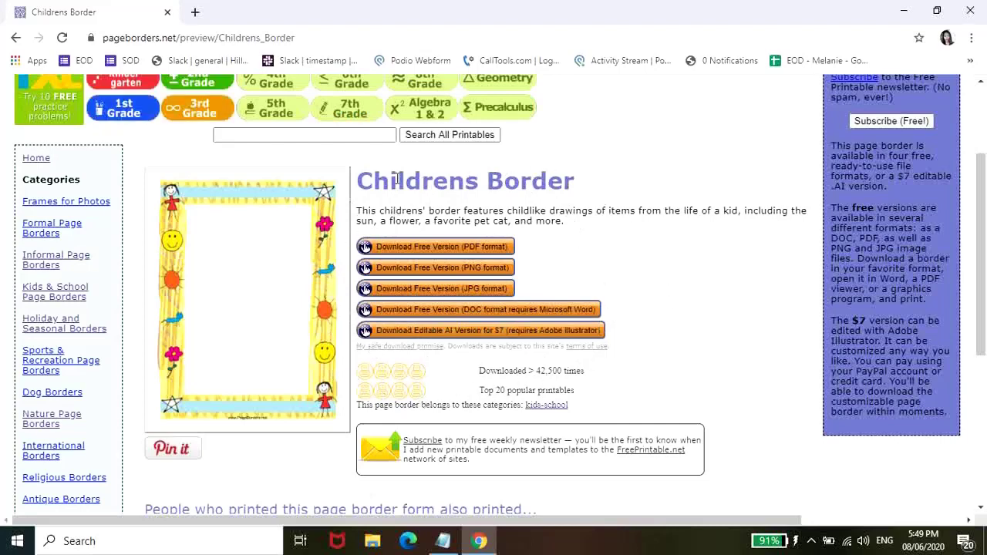
- Download the Childrens Border in JPG format and view Childrens_Border.jpg in Photos
click(478, 289)
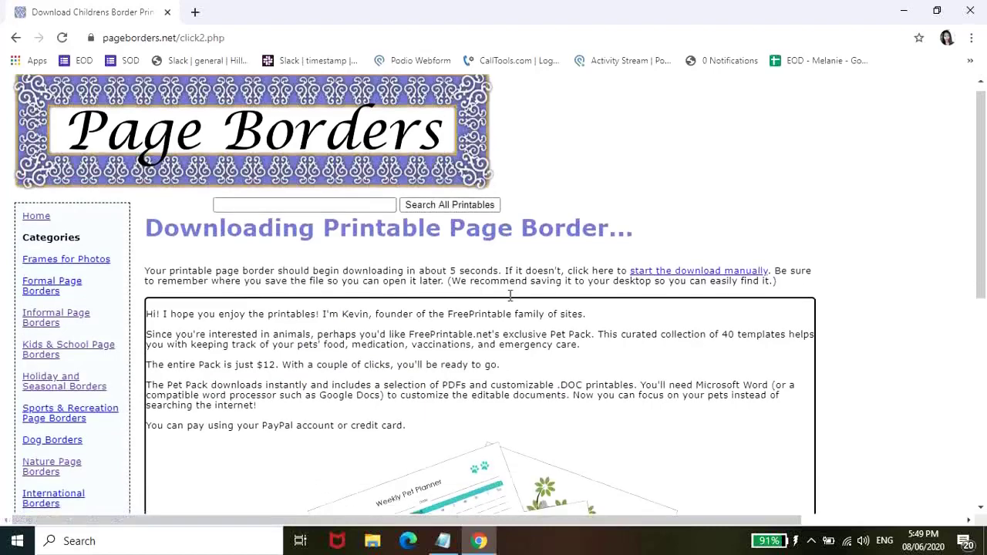
scroll(510, 296, down, 2)
scroll(510, 295, down, 1)
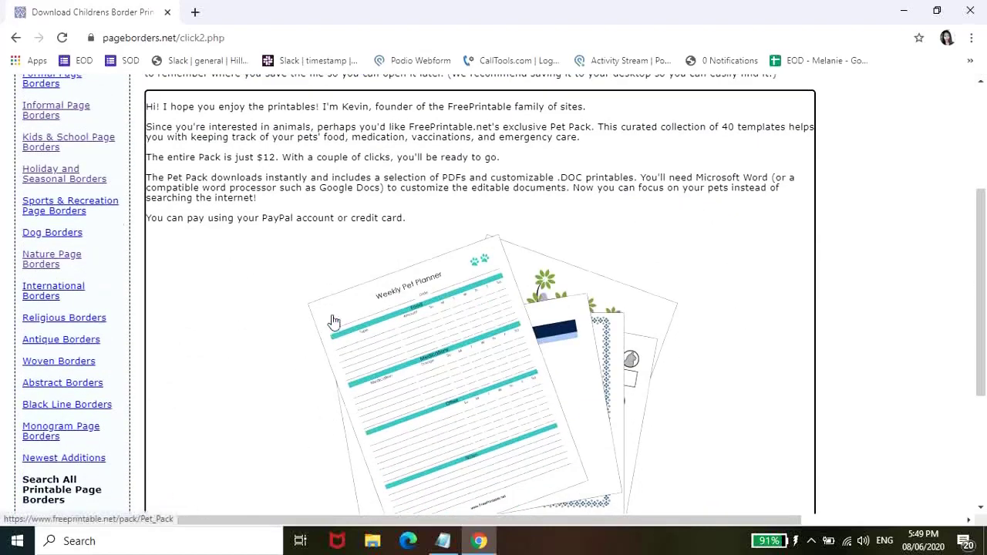
click(23, 497)
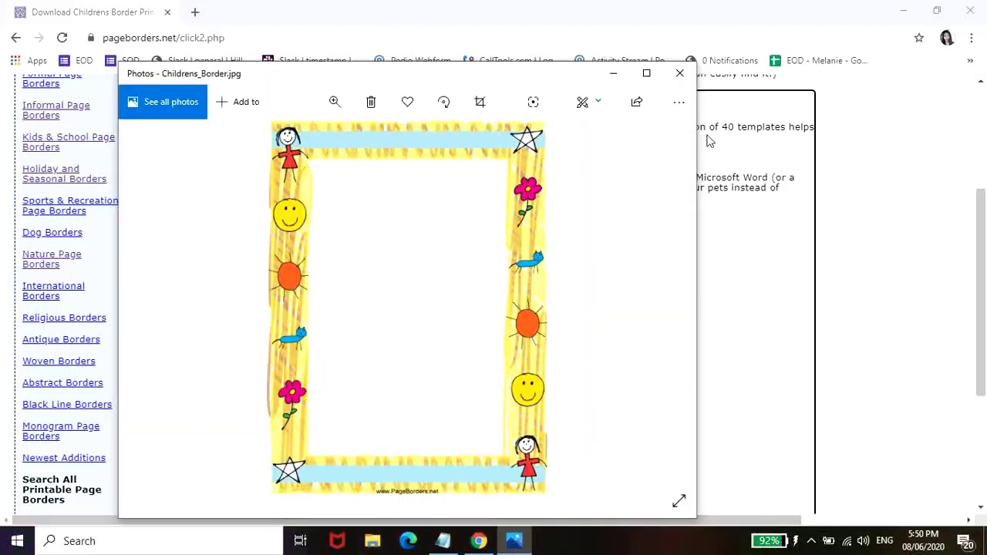
- Hide Photos and Chrome, create a blank WPS document, and bring up Insert Picture on Downloads
click(612, 74)
click(902, 12)
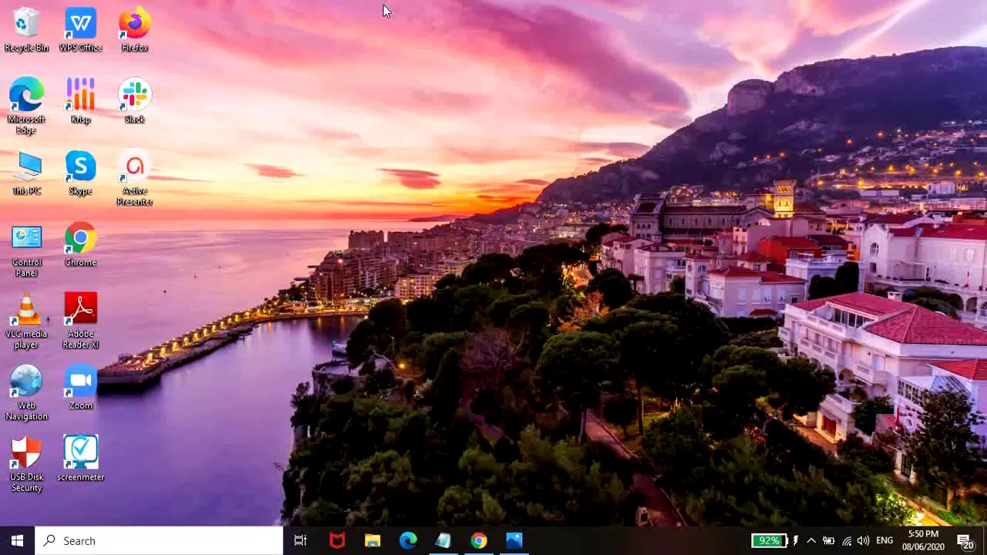
double_click(73, 44)
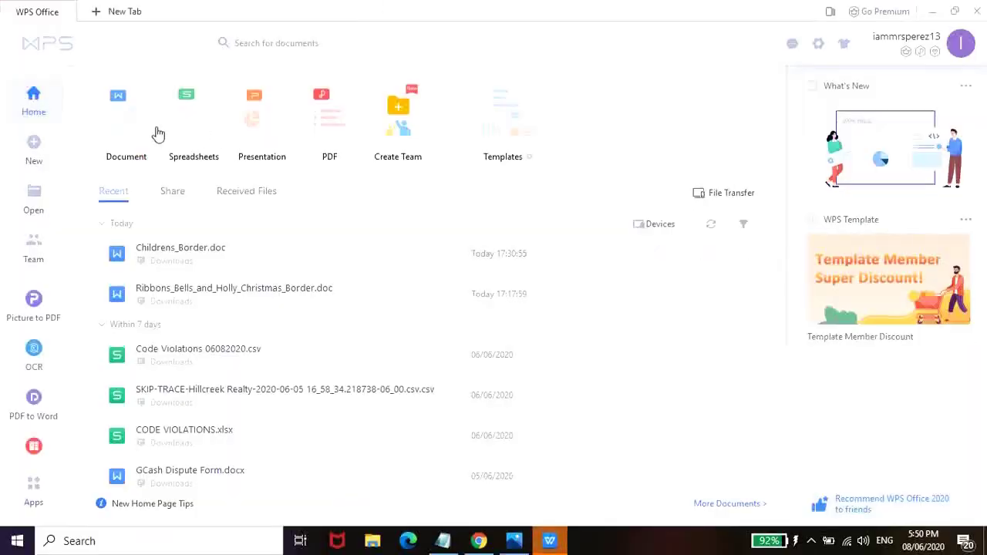
click(135, 134)
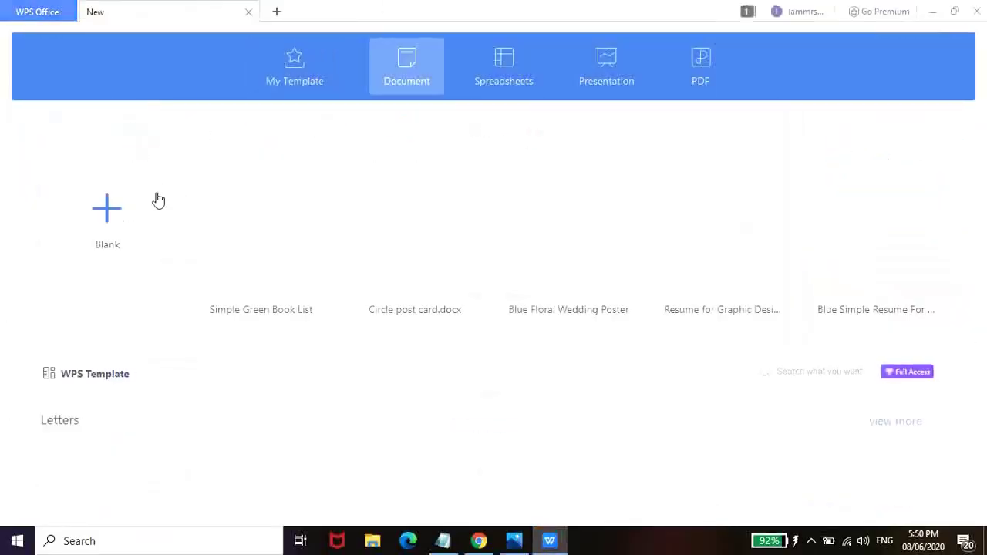
click(118, 212)
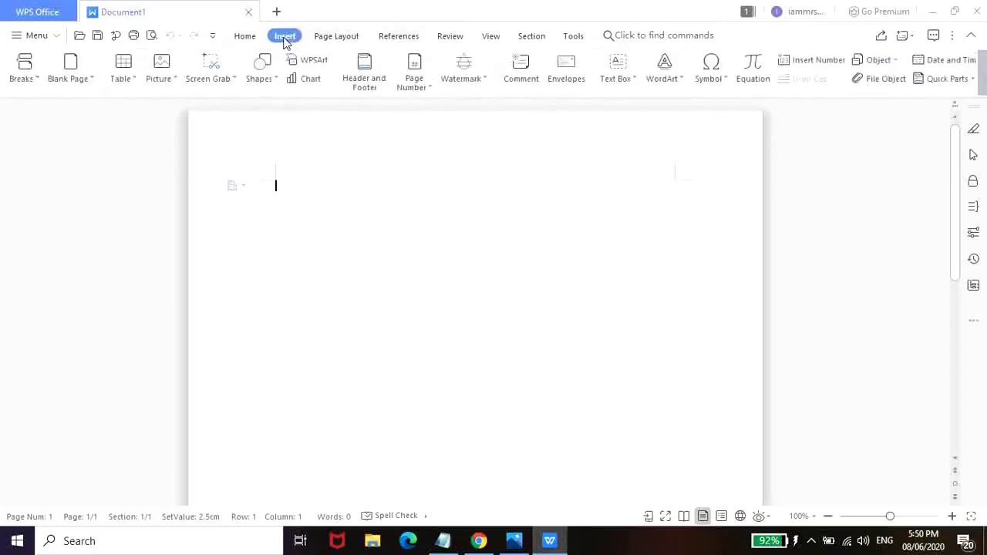
click(162, 69)
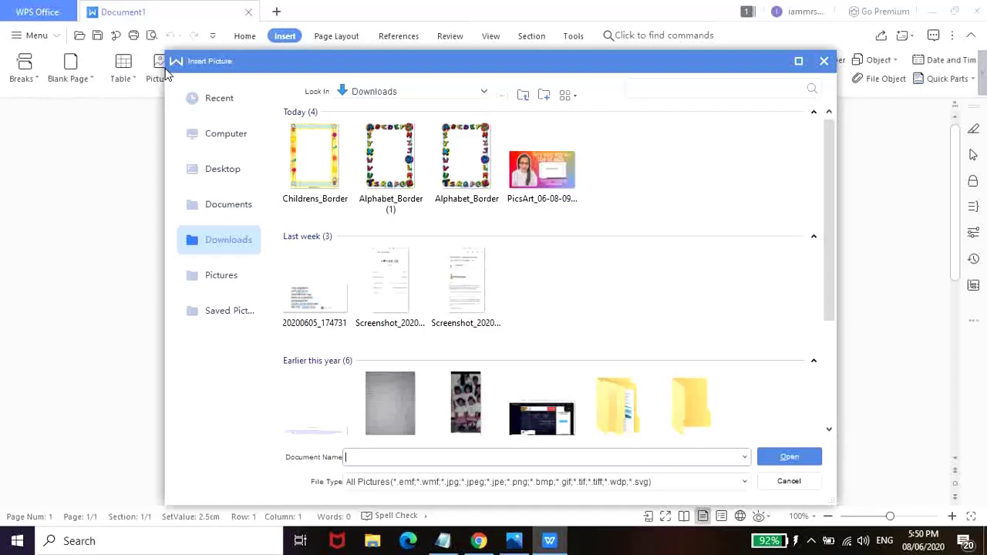
- Insert Childrens_Border and stretch it to 25.00cm by 14.78cm to frame the page
double_click(318, 178)
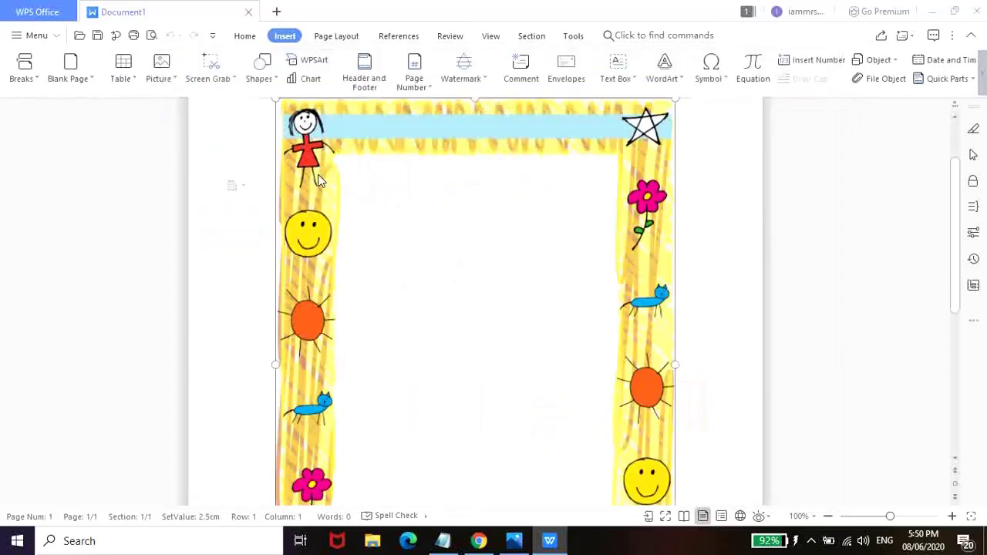
scroll(609, 249, down, 8)
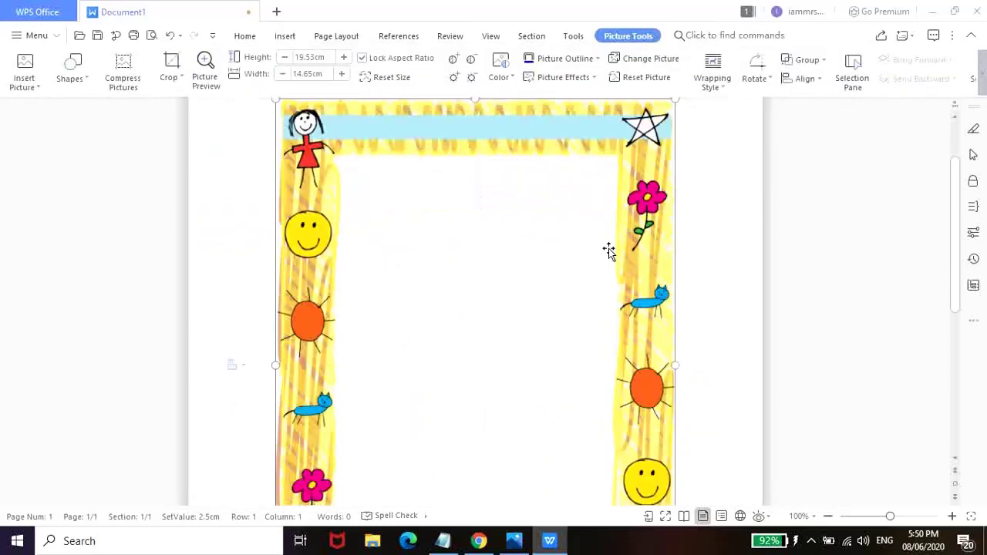
scroll(608, 248, up, 8)
ctrl+scroll(871, 290, down, 4)
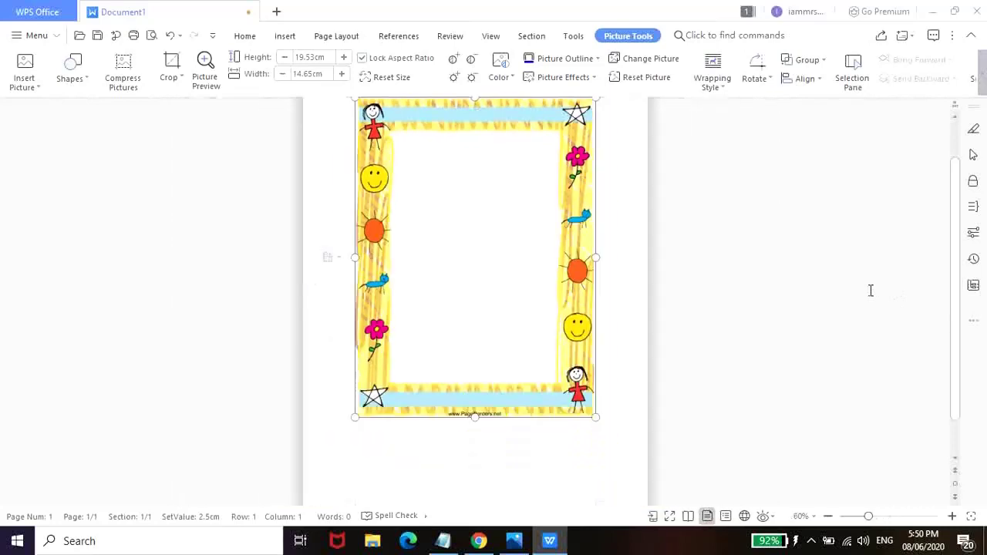
scroll(641, 282, up, 1)
scroll(615, 281, down, 2)
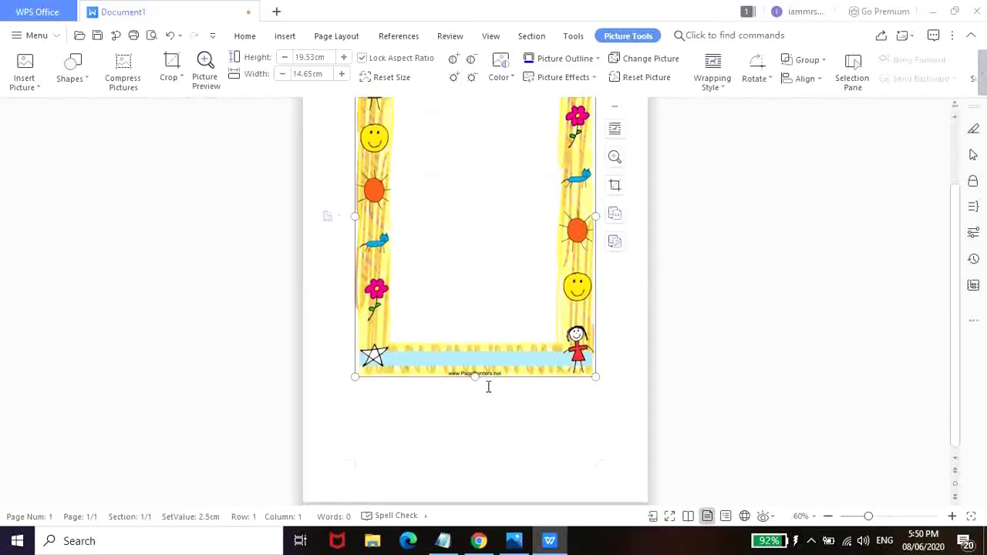
drag(474, 376, 467, 460)
scroll(727, 398, up, 2)
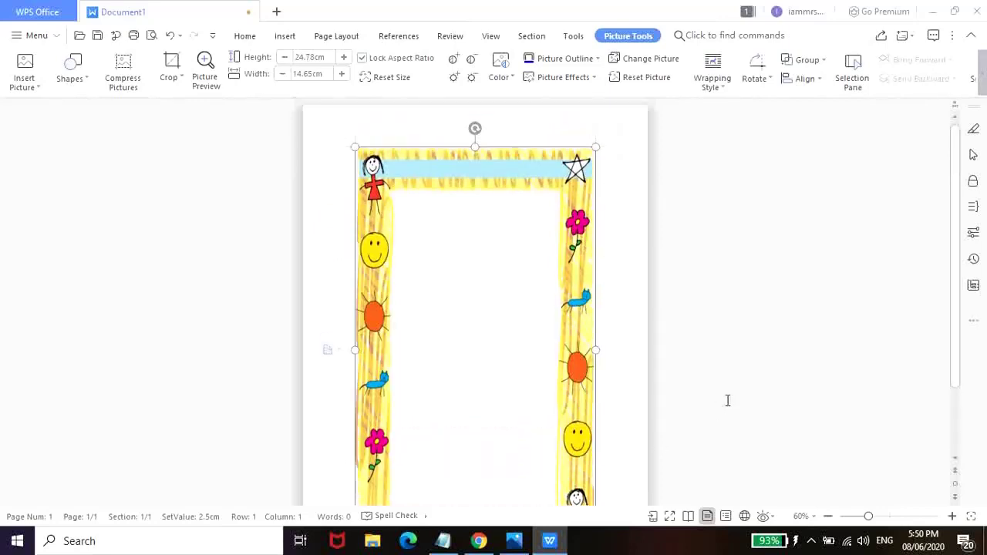
scroll(659, 384, down, 2)
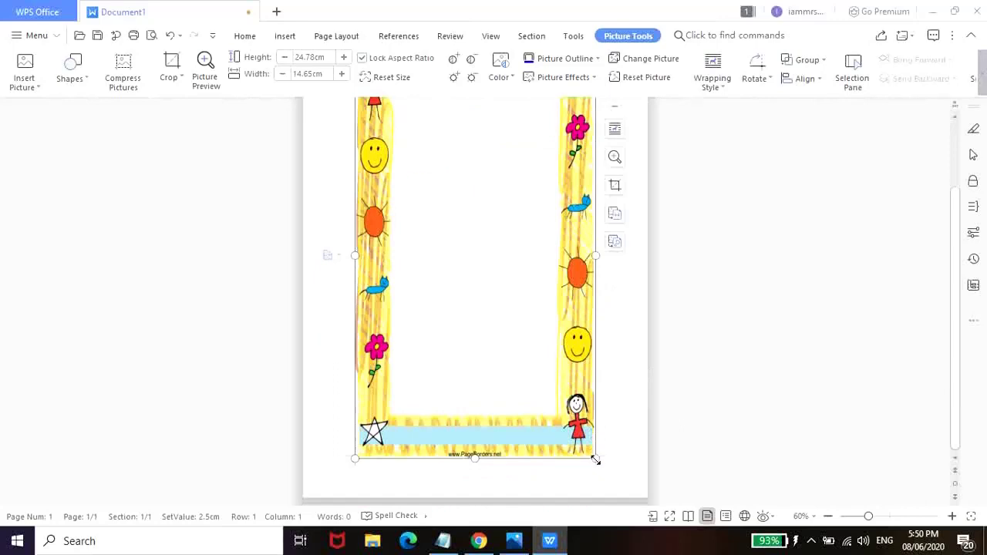
drag(597, 440, 600, 444)
scroll(538, 324, up, 2)
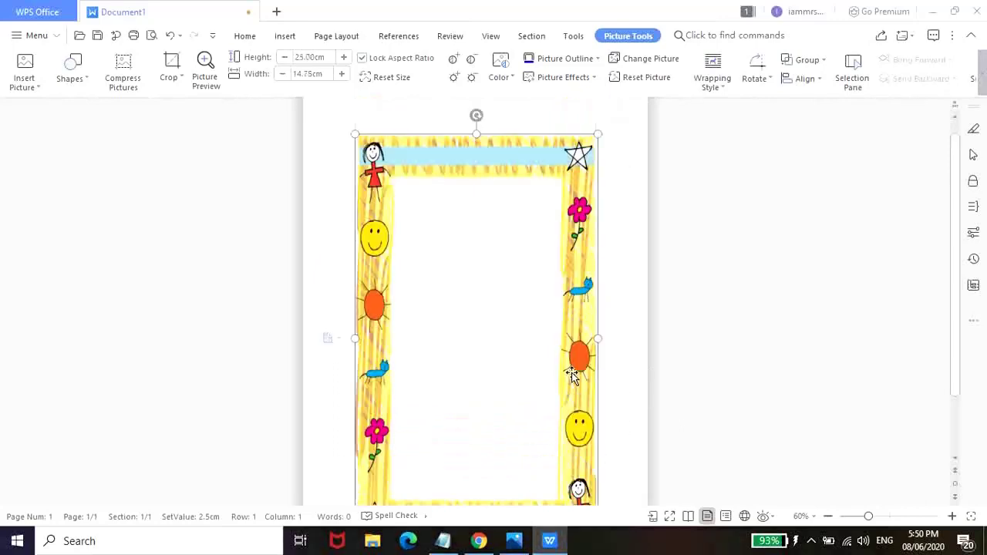
scroll(509, 308, down, 1)
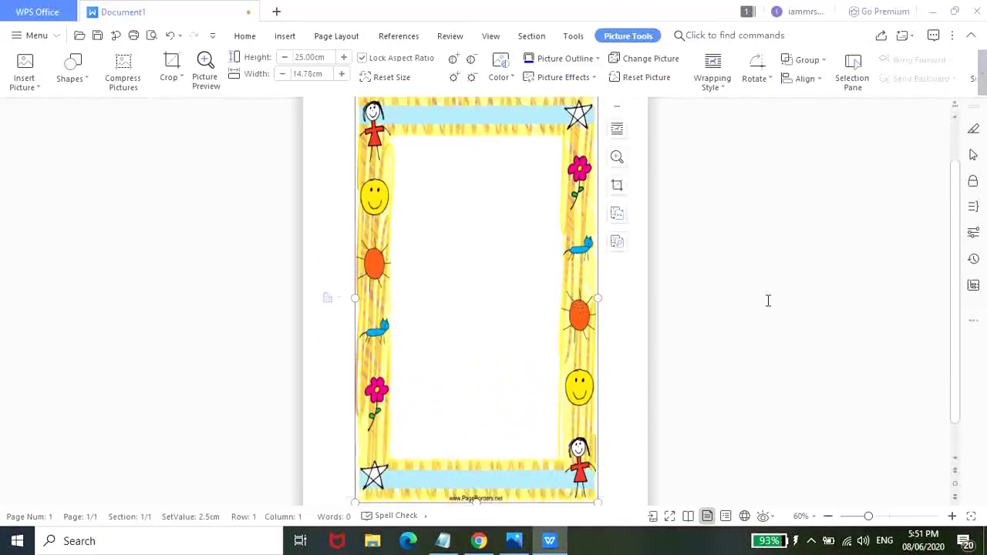
scroll(769, 301, up, 1)
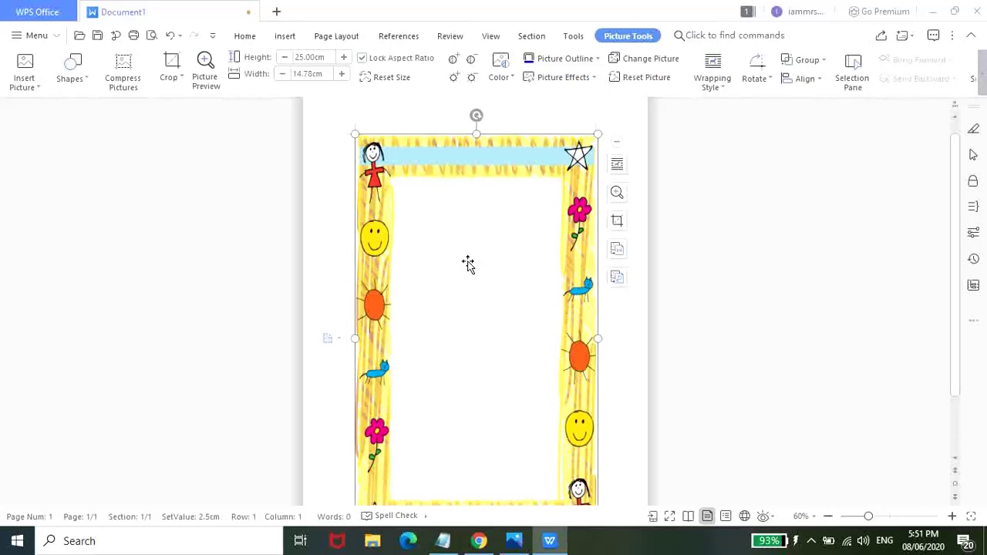
- Draw a horizontal text box filling the blank centre of the Childrens Border
click(286, 39)
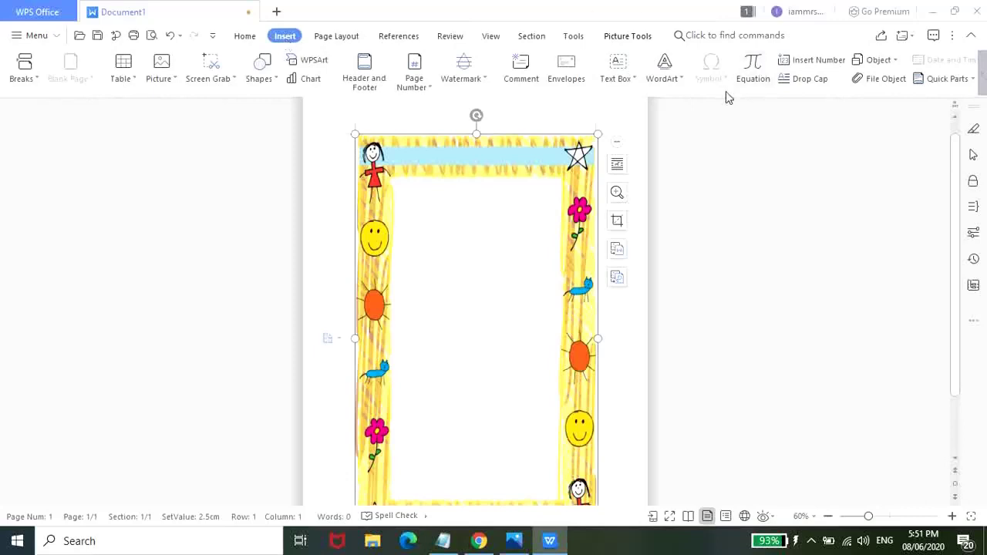
click(629, 79)
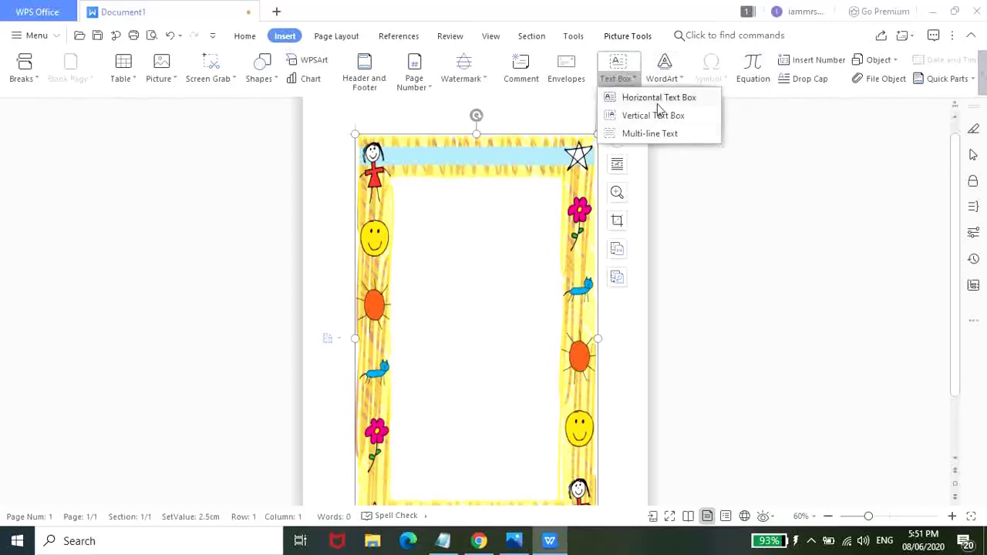
click(657, 100)
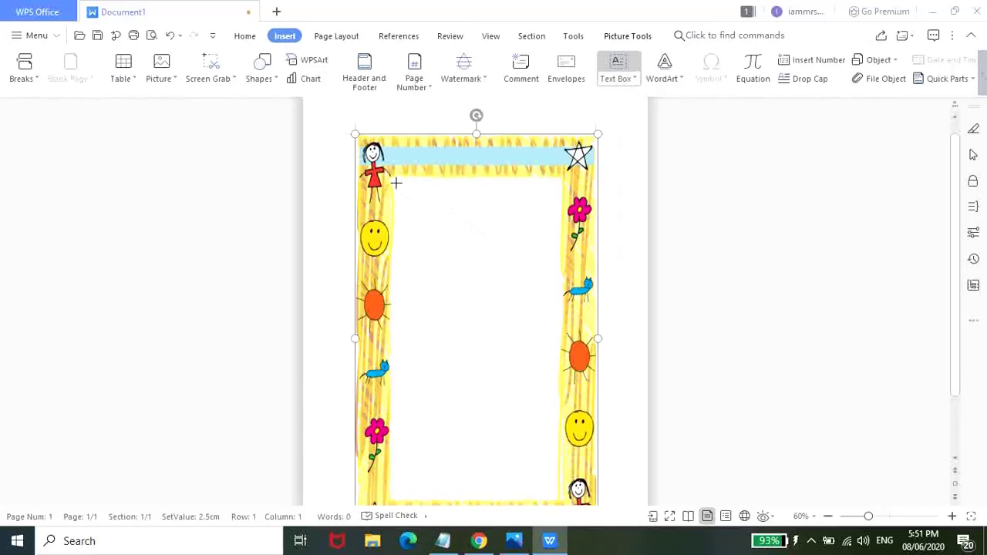
drag(396, 183, 557, 498)
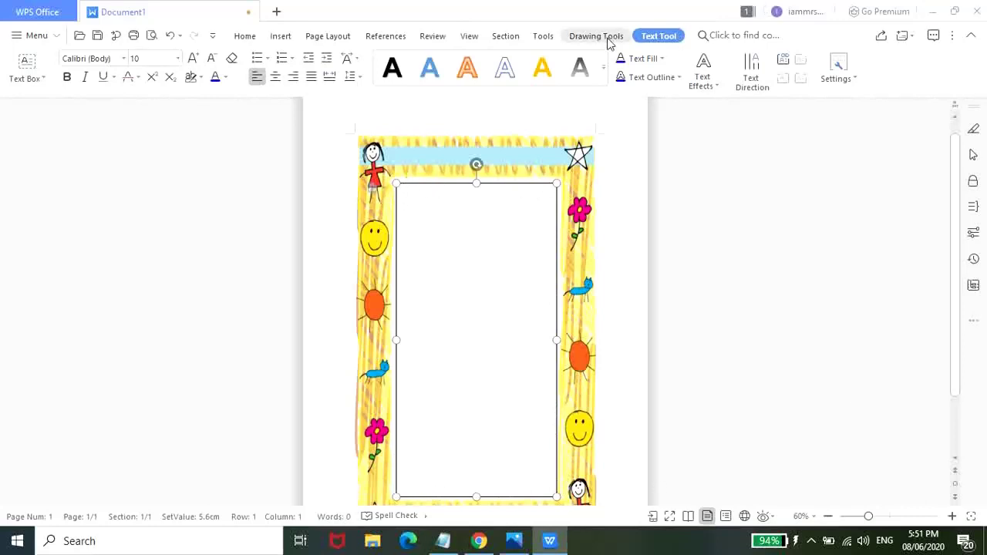
- Set the text box fill to No Color and outline to No Line, then place the cursor inside
click(596, 36)
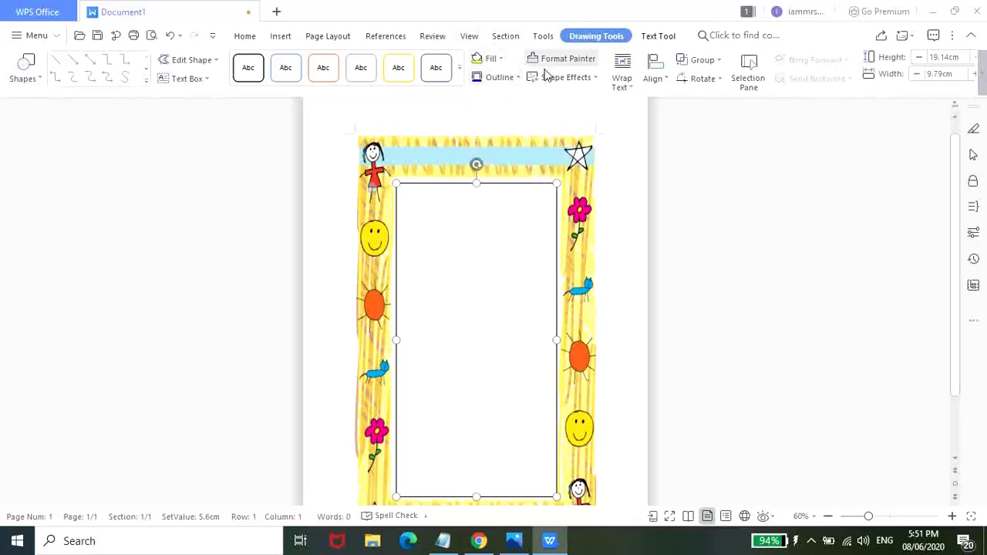
click(502, 59)
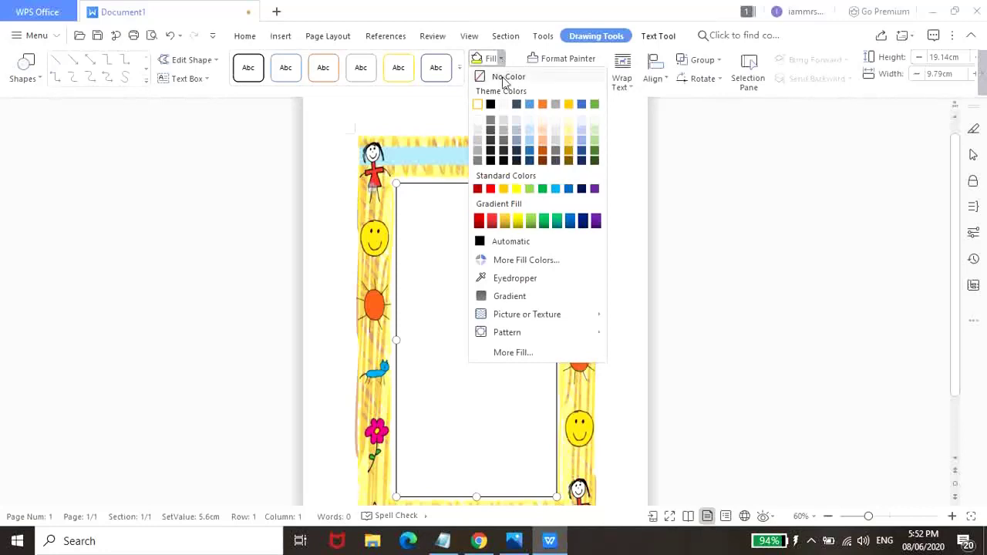
click(504, 81)
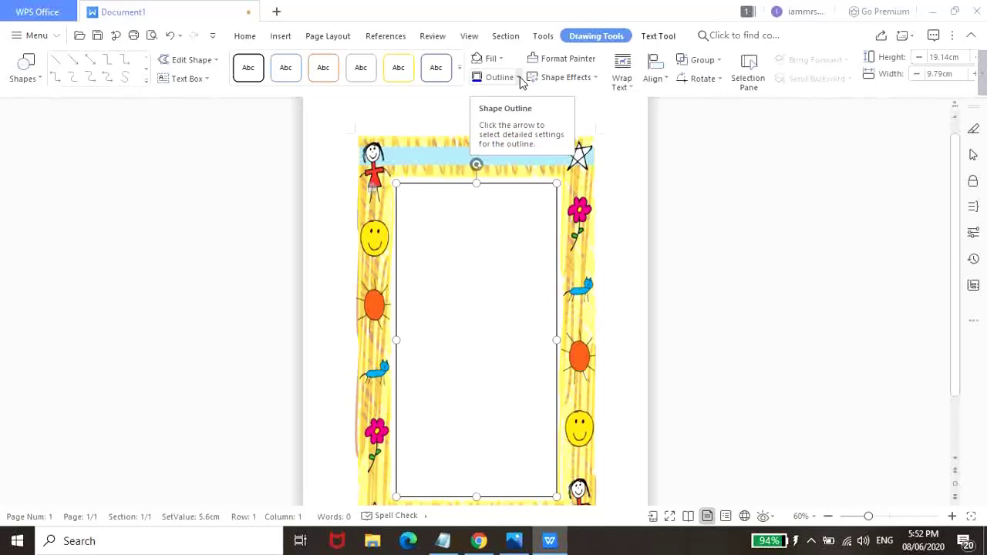
click(519, 78)
click(546, 95)
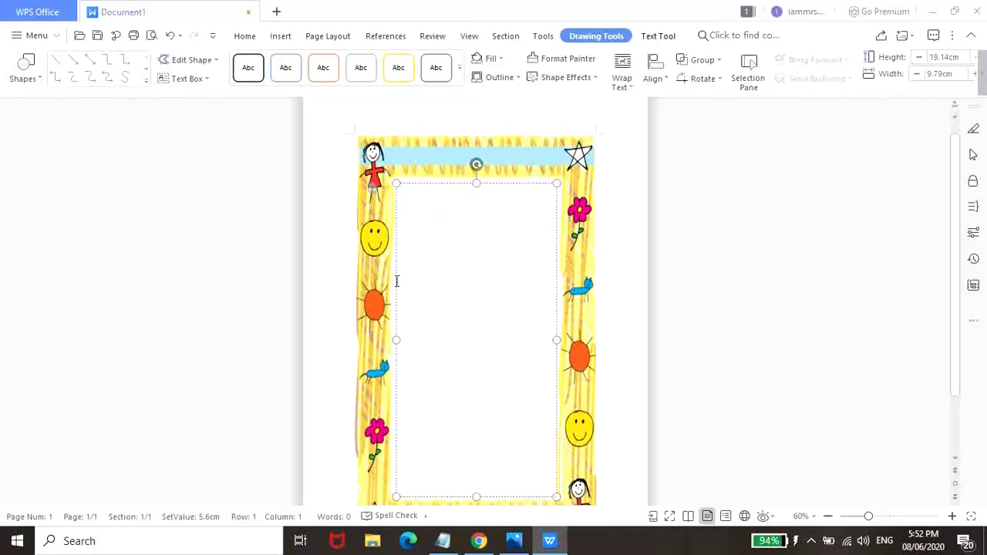
click(429, 232)
click(245, 36)
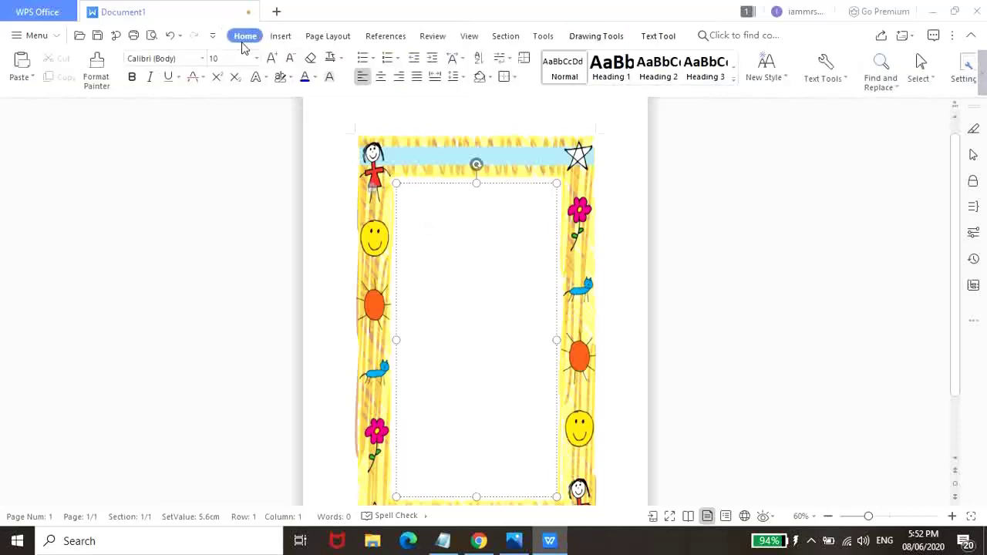
- Set the text box font to Trebuchet MS size 20 and type a person's name on line two
click(204, 62)
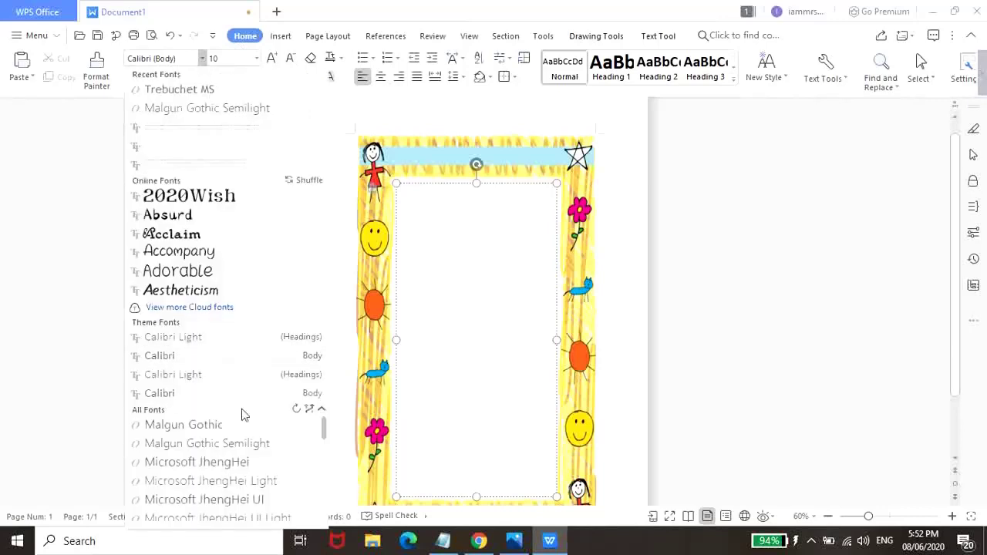
scroll(322, 472, down, 1)
scroll(323, 472, down, 10)
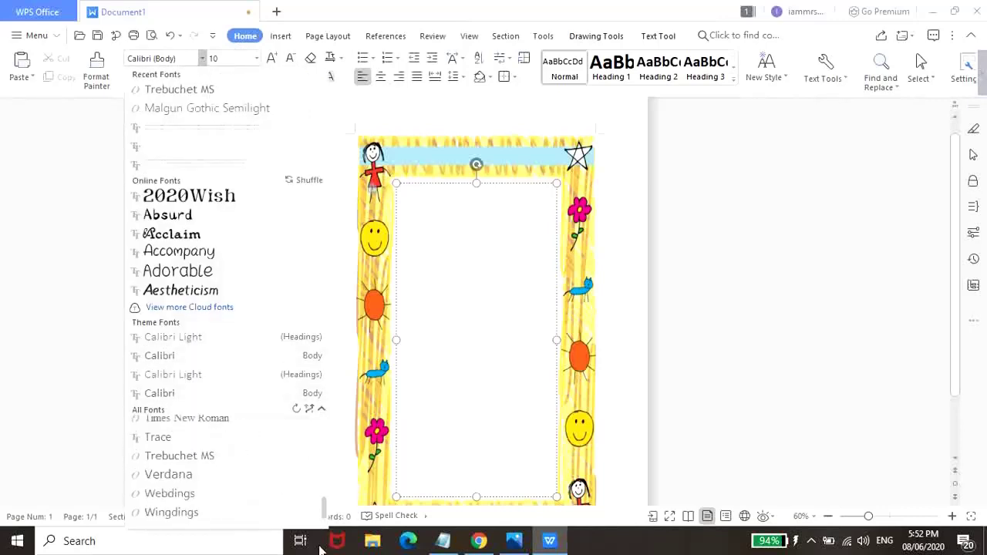
click(233, 458)
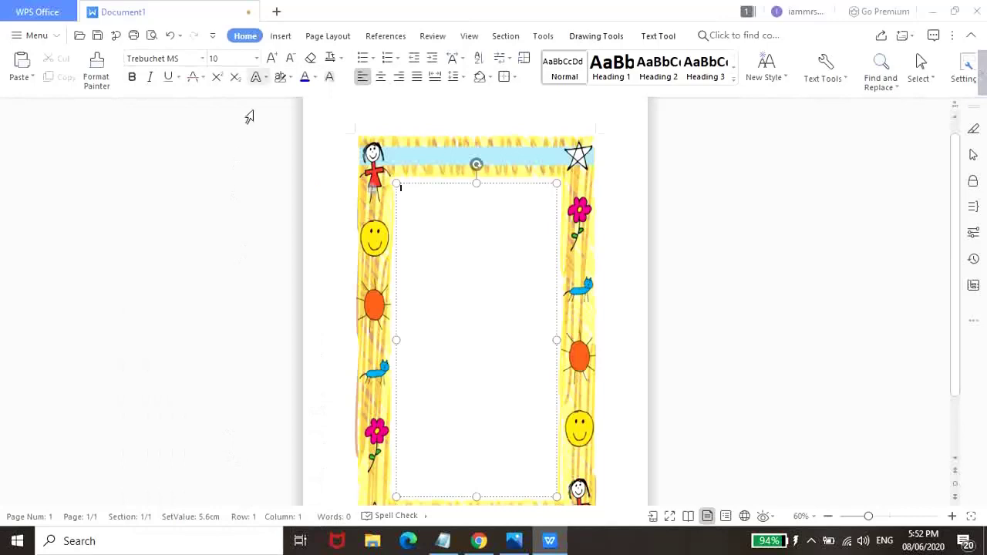
click(257, 58)
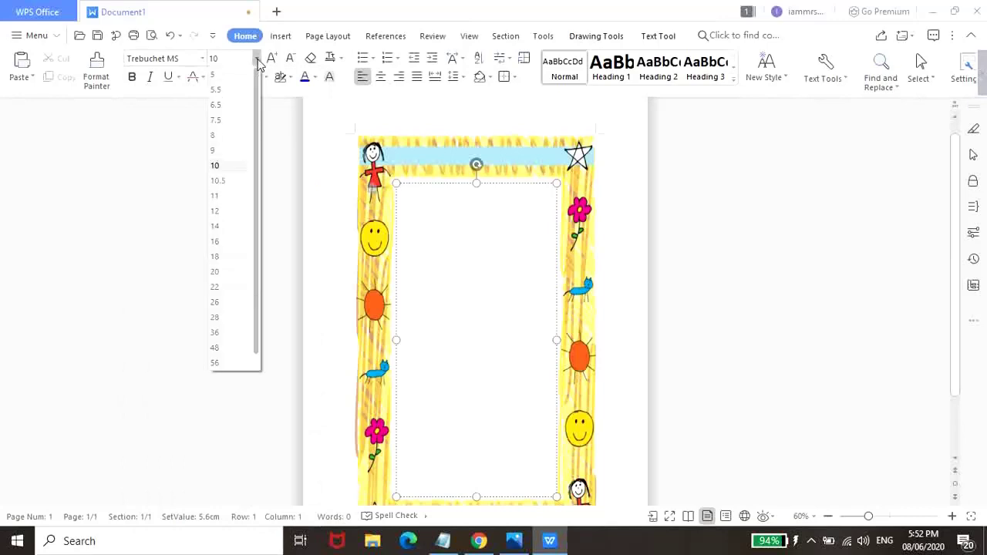
click(227, 273)
text(bkbj)
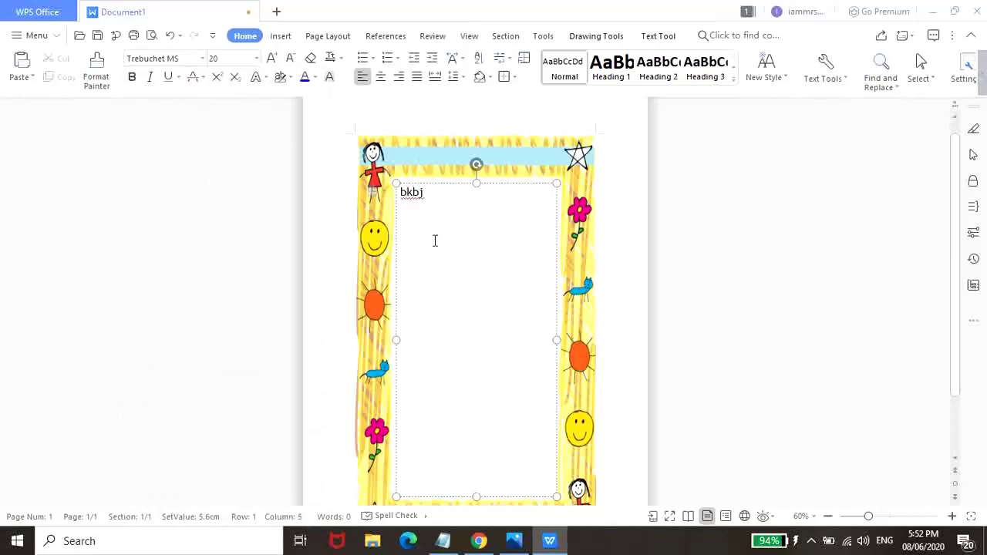
key(BackSpace)
key(BackSpace)
key(BackSpace)
key(Return)
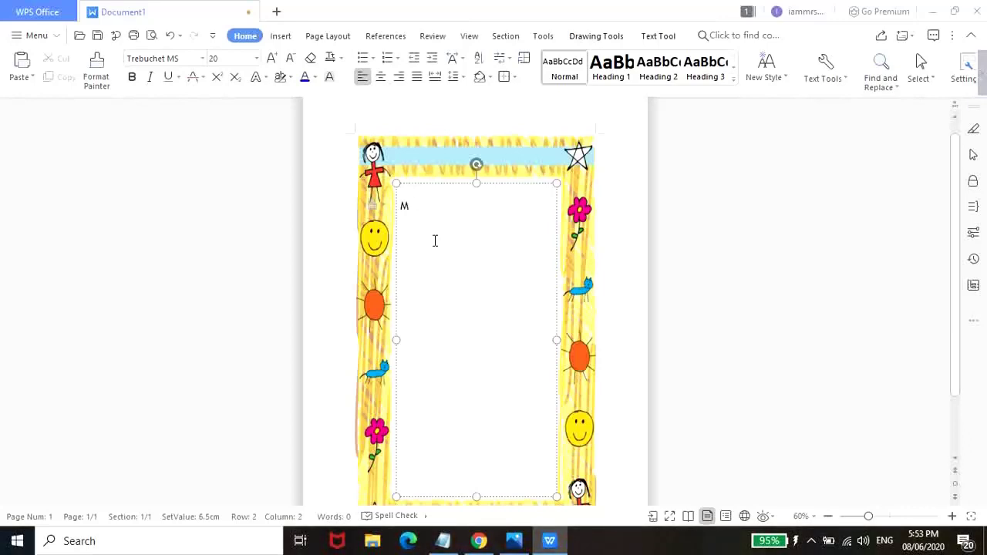
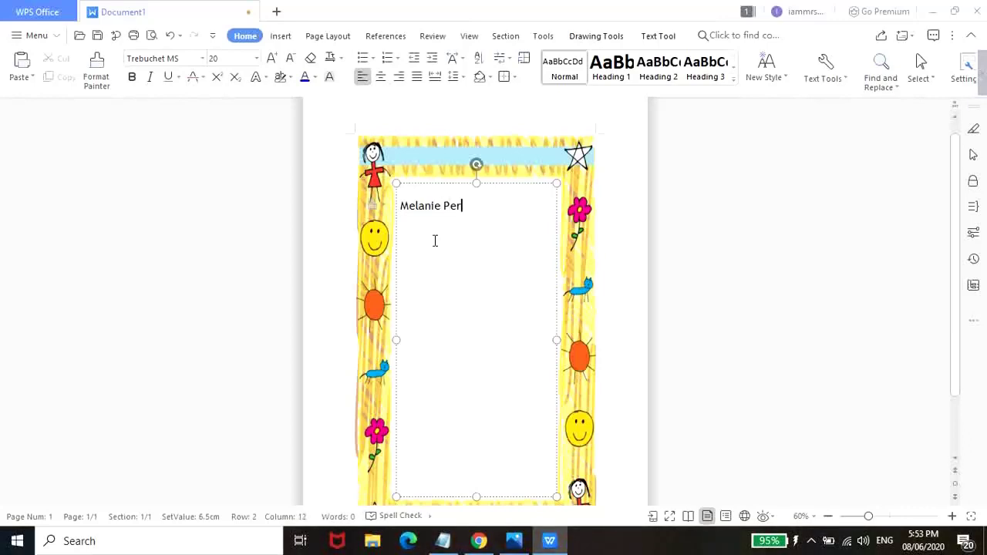
- Copy the poem AKO, IKAW, TAYO from Notepad and paste it over the name
click(550, 543)
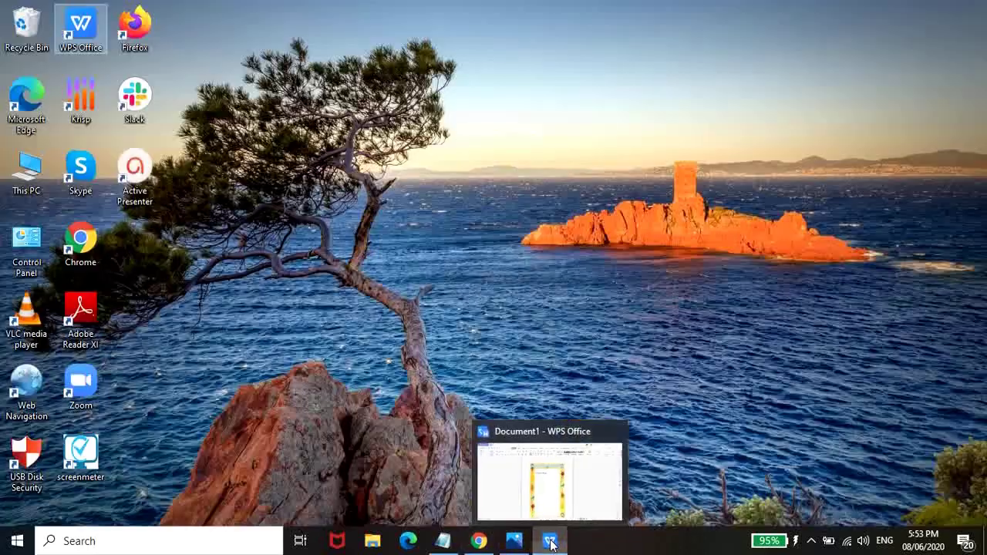
click(551, 542)
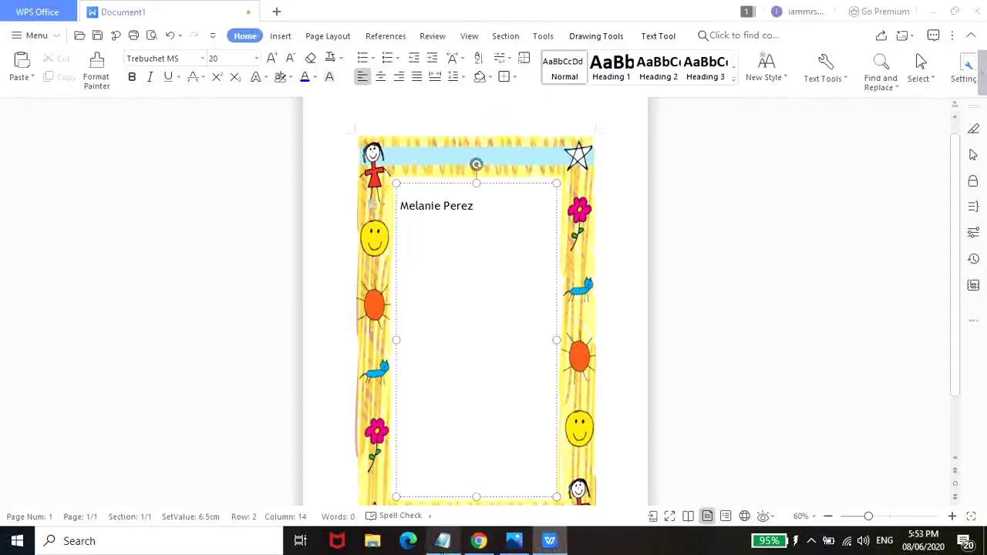
click(443, 541)
click(671, 409)
drag(676, 416, 482, 258)
key(ctrl+c)
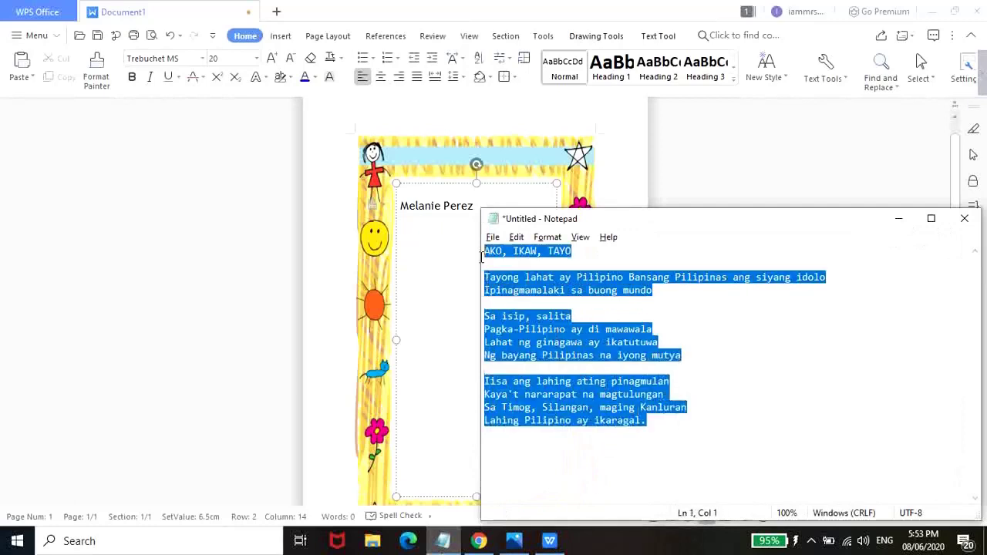
click(492, 205)
drag(491, 205, 404, 202)
key(ctrl+v)
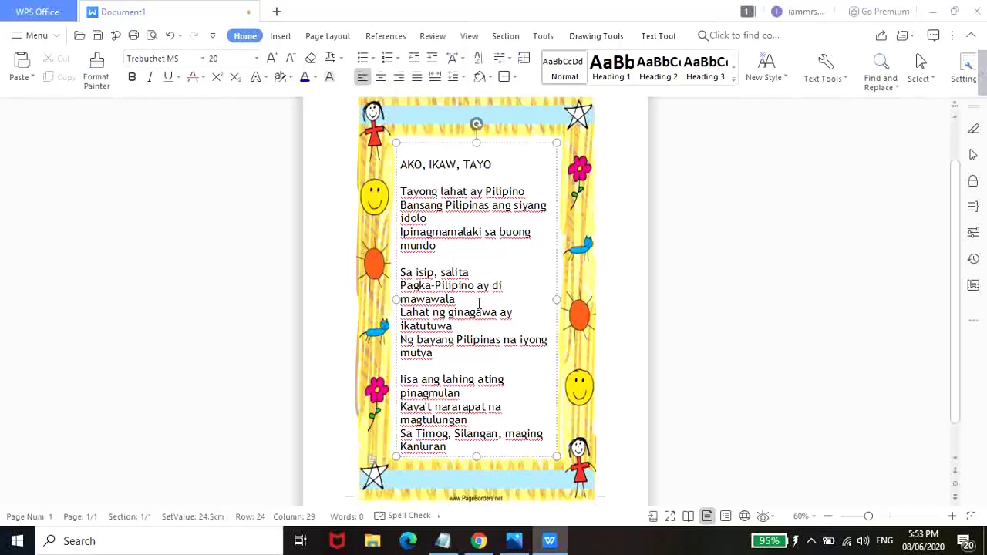
- Format the whole poem in Trebuchet MS 20 and center-align its lines
key(ctrl+a)
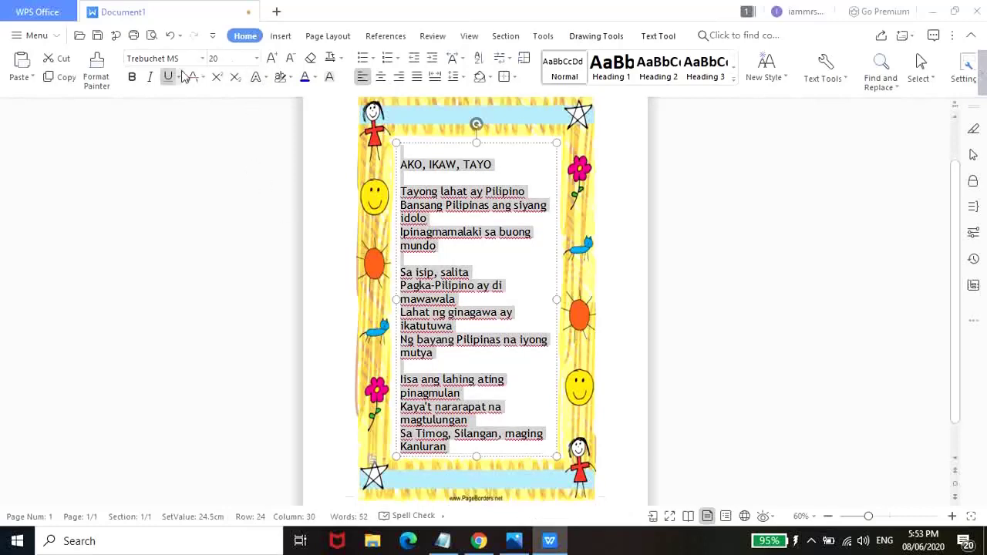
click(203, 62)
click(188, 449)
click(258, 59)
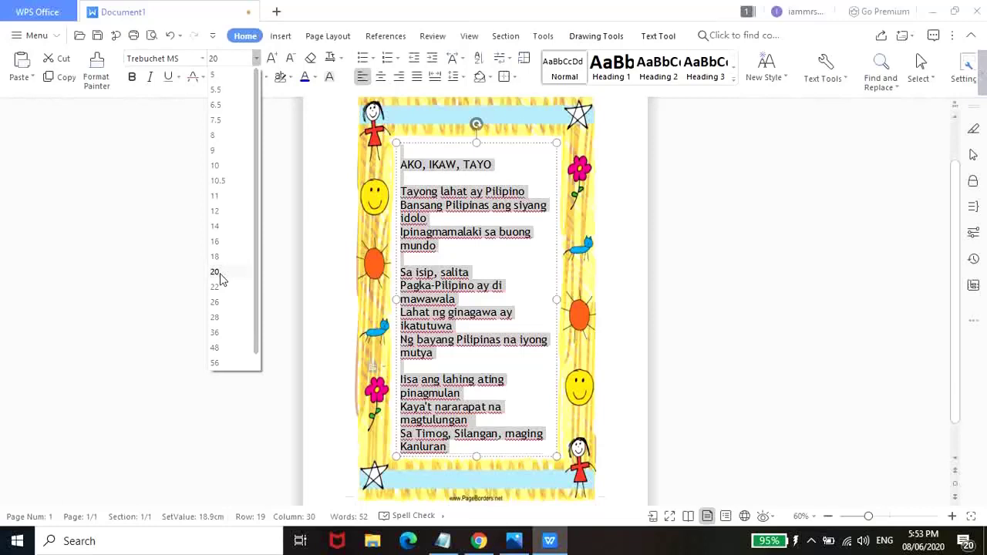
click(216, 272)
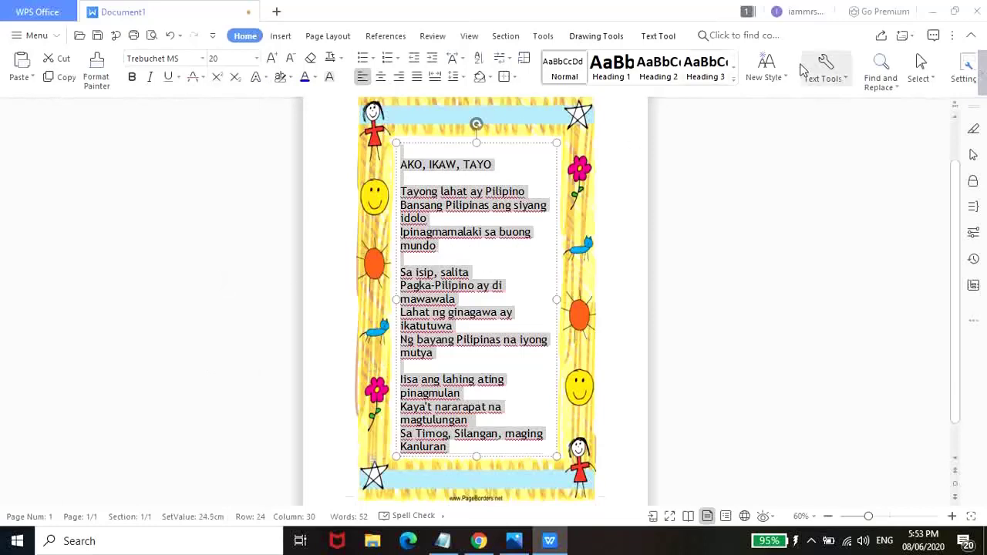
click(381, 78)
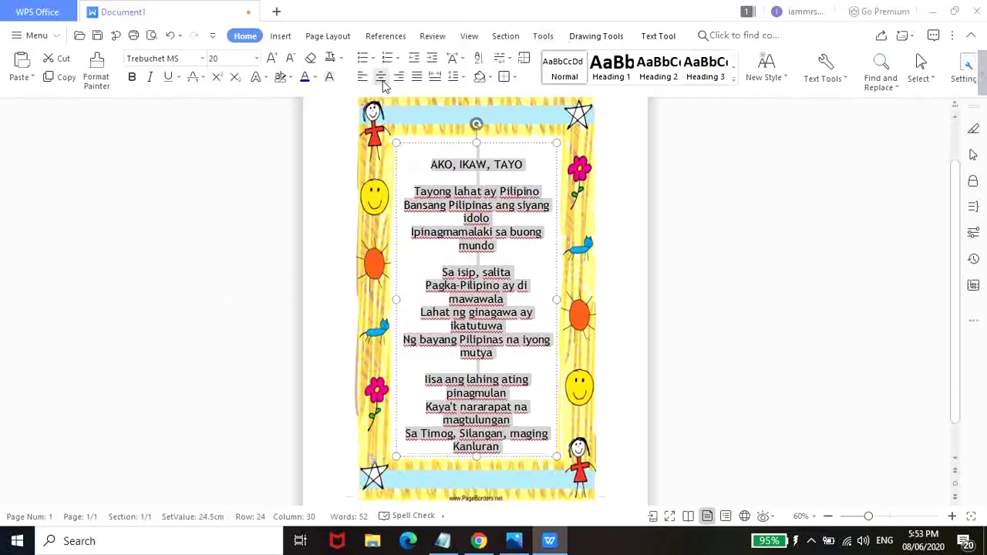
click(513, 437)
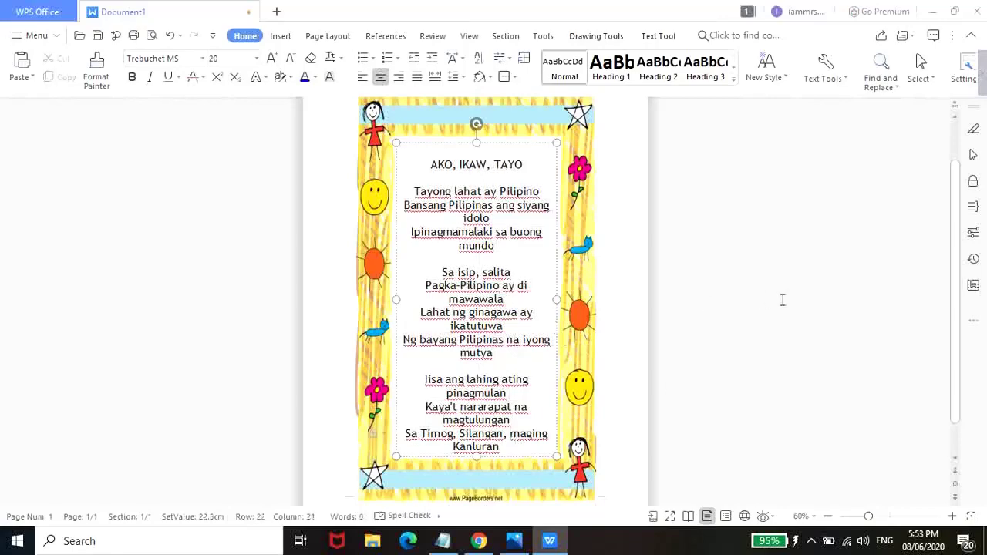
- Zoom in to 150% and scroll through the bordered poem page to inspect it
ctrl+scroll(782, 299, up, 9)
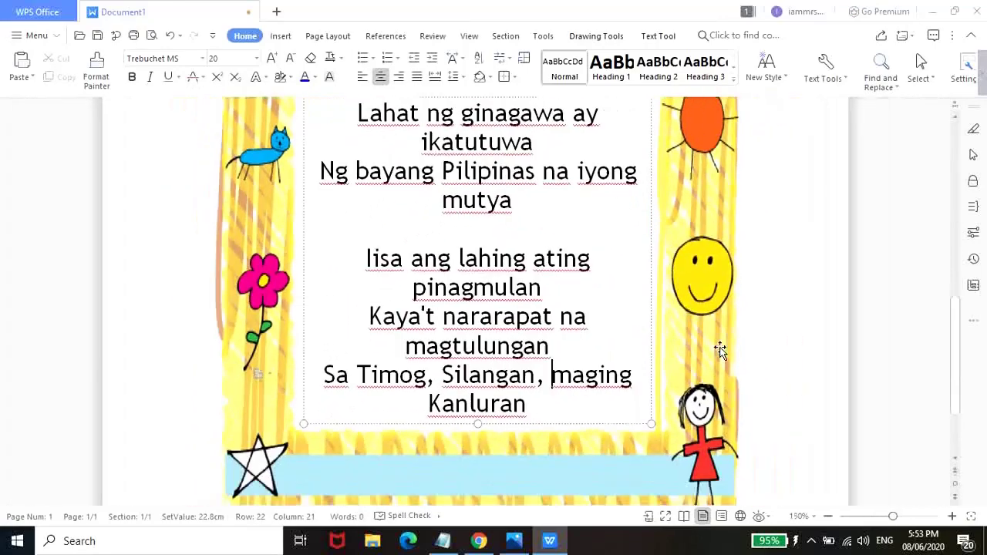
scroll(720, 350, up, 10)
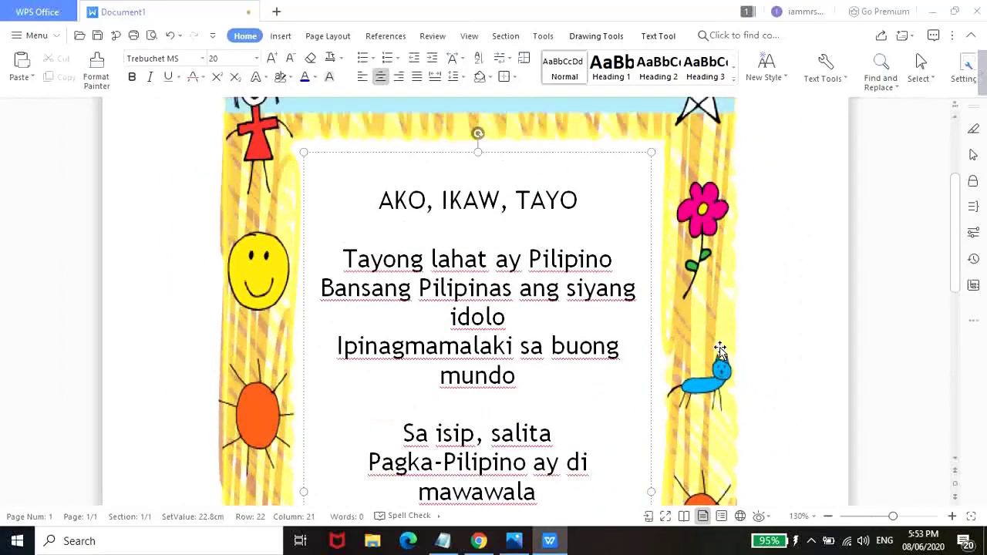
scroll(719, 349, down, 10)
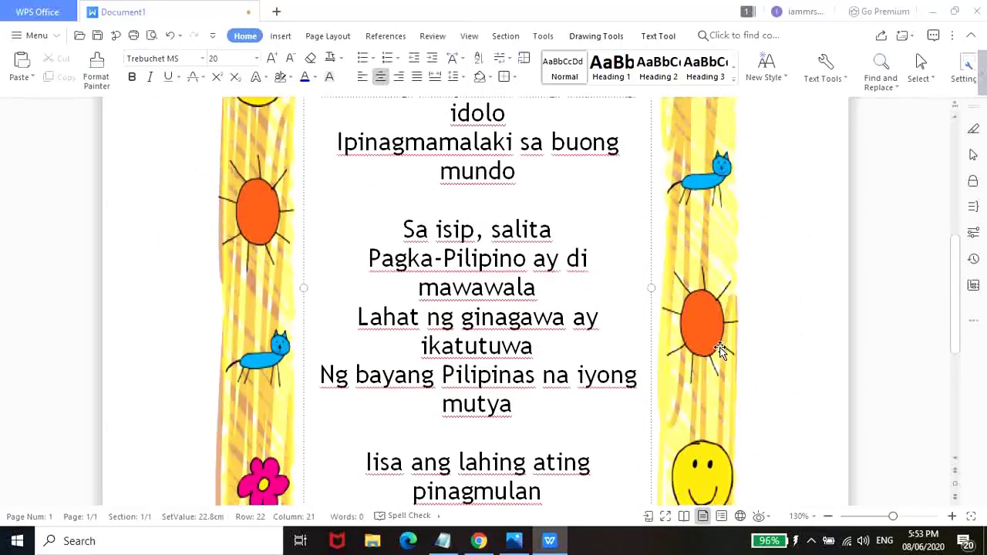
scroll(720, 350, up, 10)
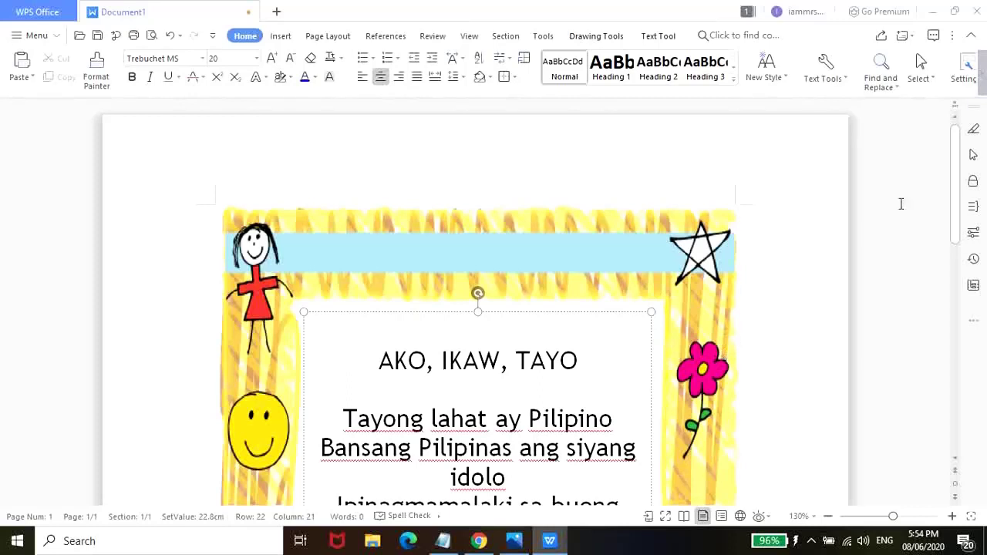
- Minimize WPS and browse to the Nature Page Borders category on pageborders.net
click(934, 12)
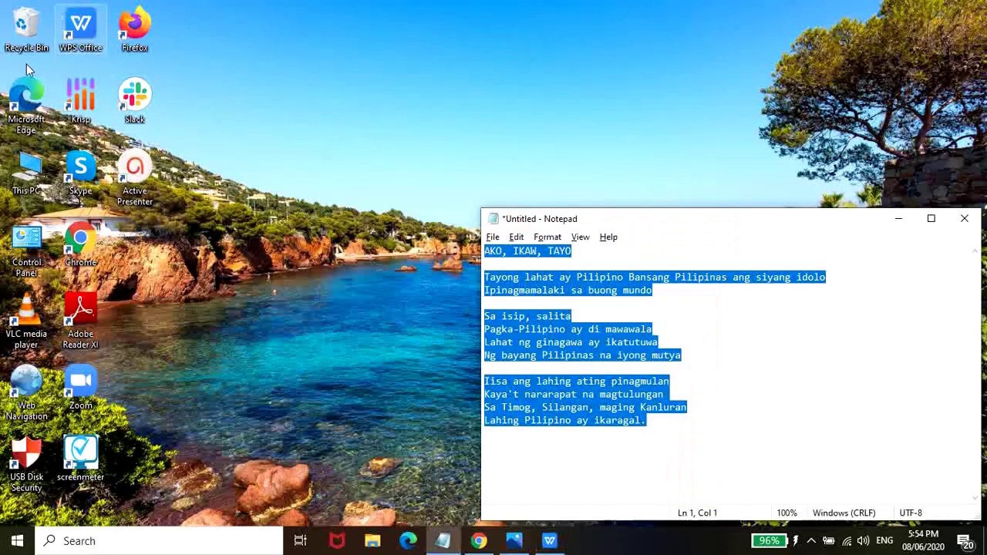
click(478, 541)
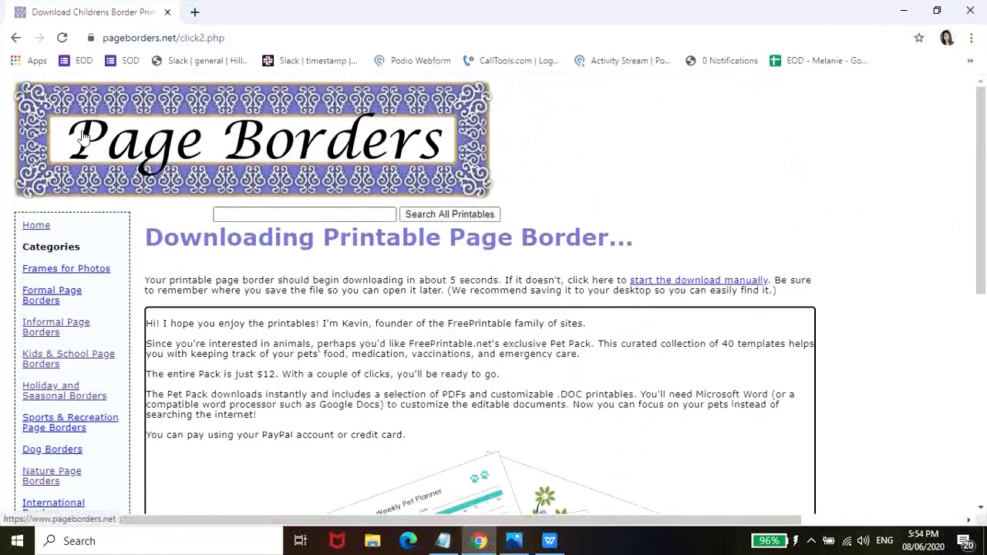
scroll(62, 231, down, 3)
click(44, 261)
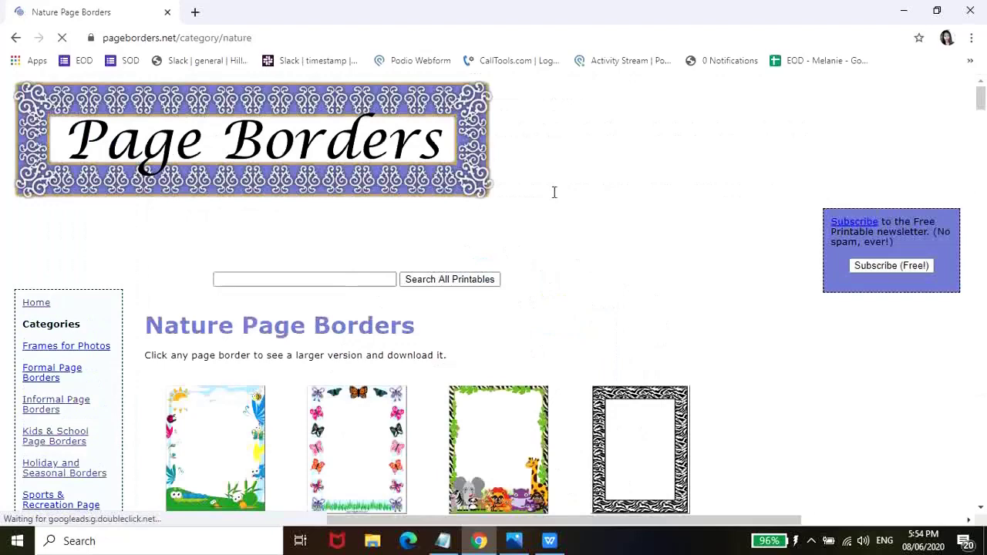
- Download the free Butterfly Border in DOC format
scroll(552, 193, down, 3)
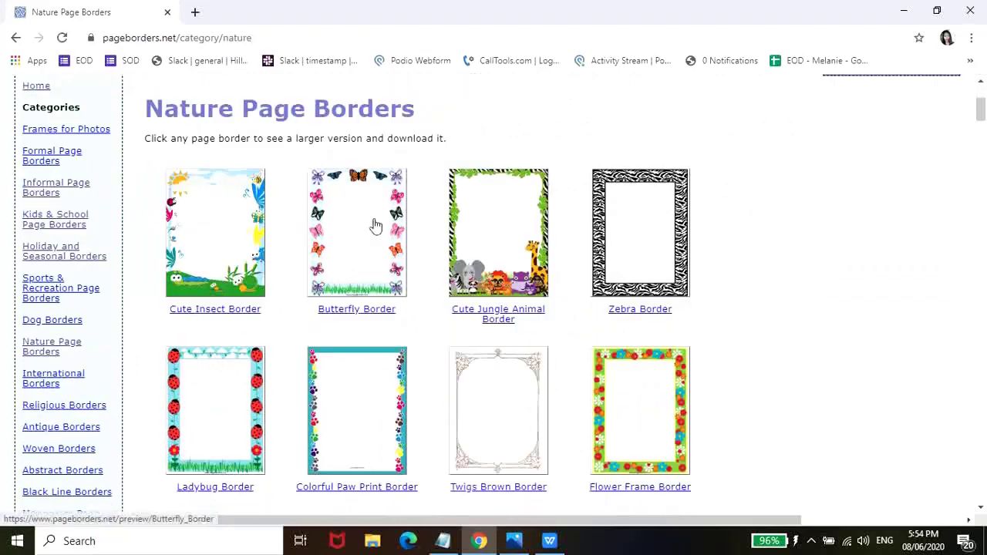
click(374, 226)
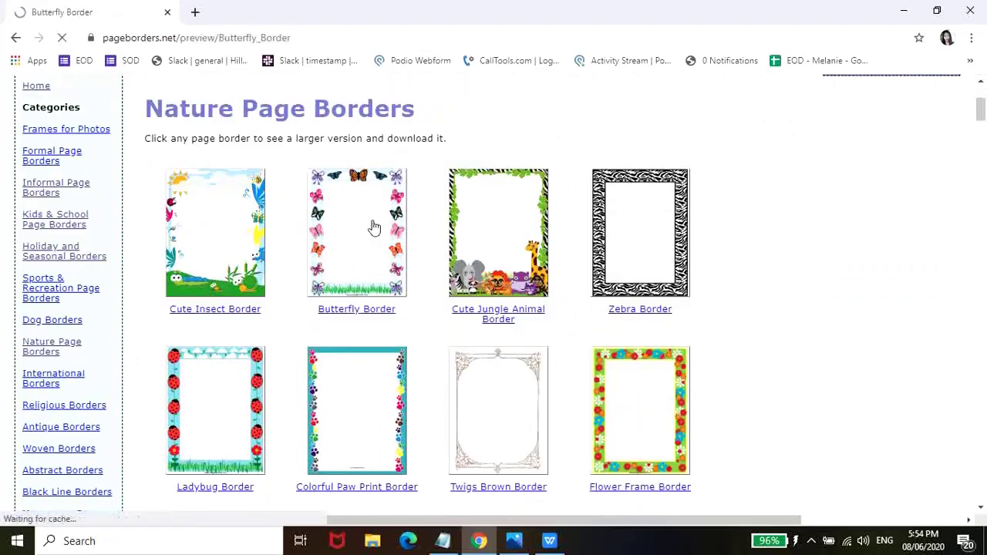
scroll(576, 232, down, 2)
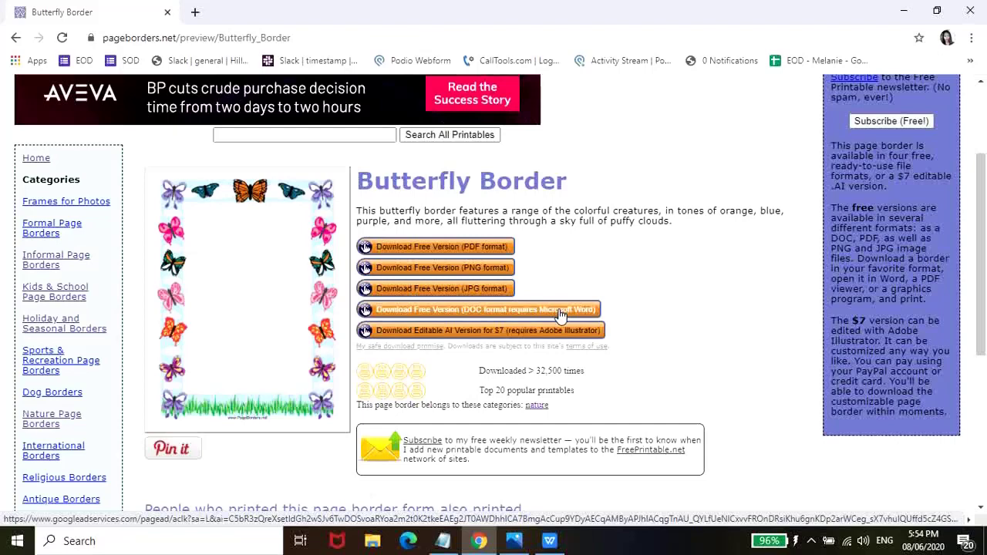
click(560, 312)
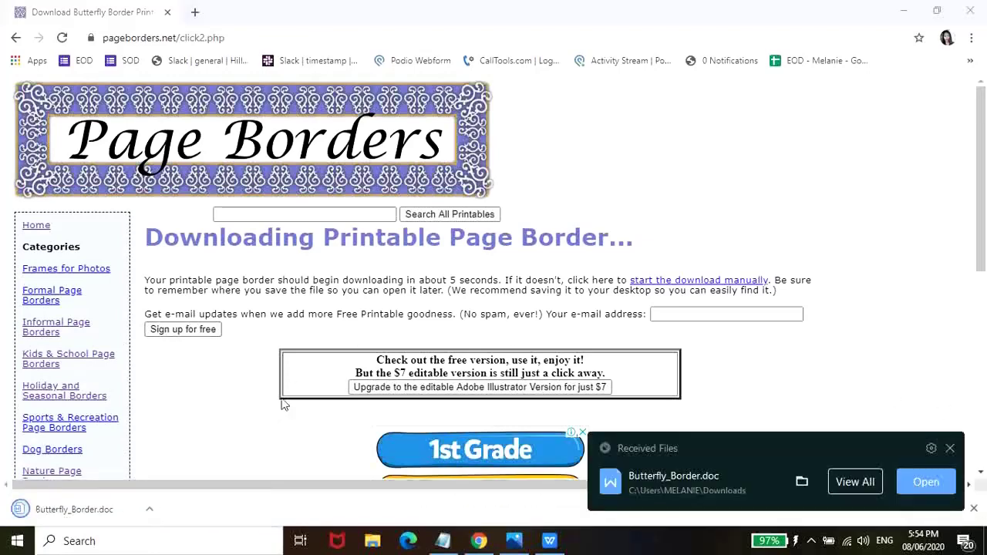
- Open the downloaded Butterfly_Border.doc in WPS Writer and zoom out to see the page
click(151, 511)
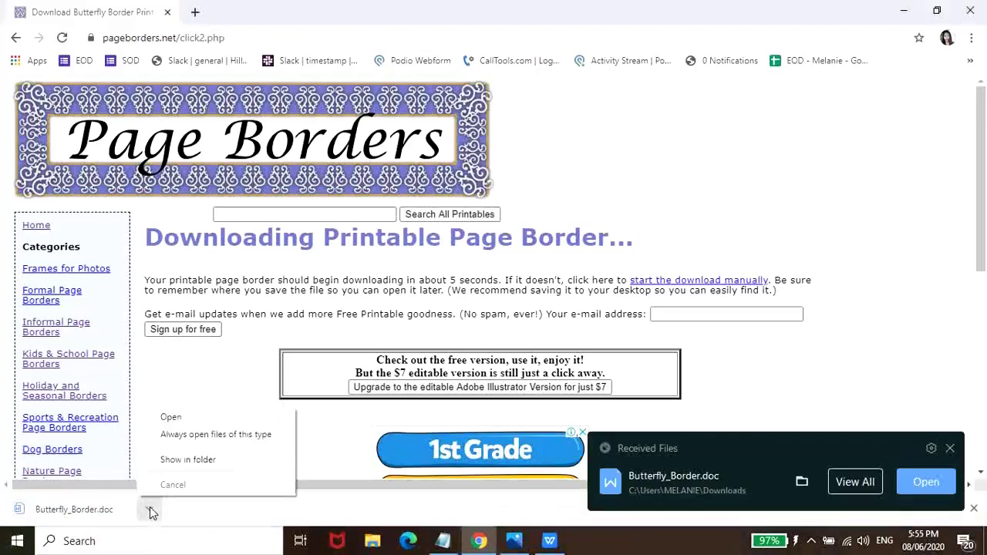
click(216, 415)
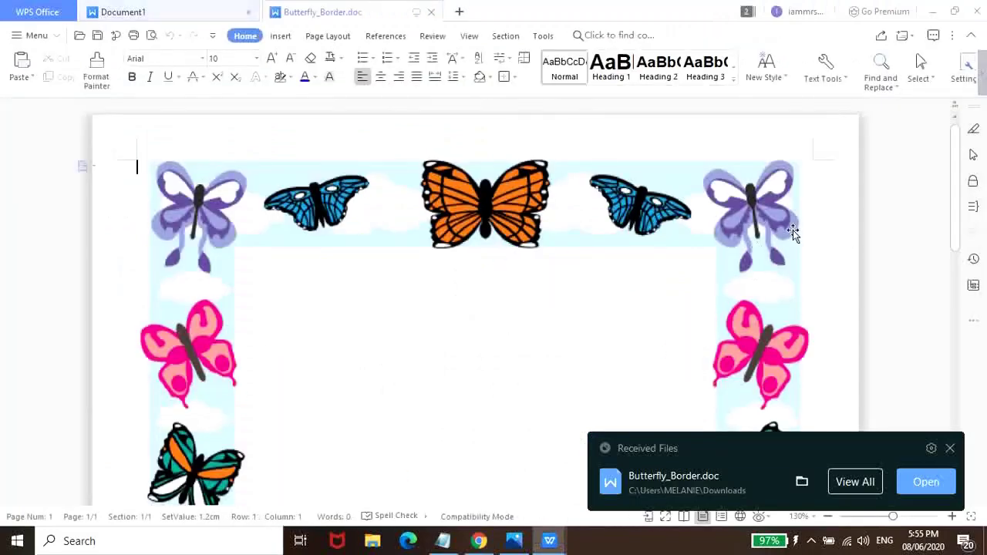
scroll(483, 306, down, 3)
scroll(484, 307, down, 3)
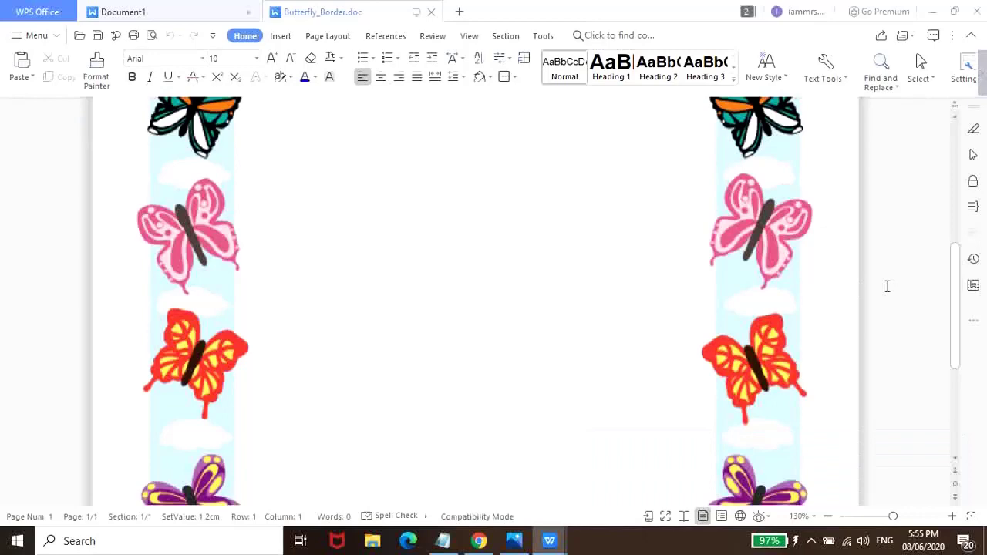
scroll(887, 286, down, 2)
scroll(887, 286, down, 2)
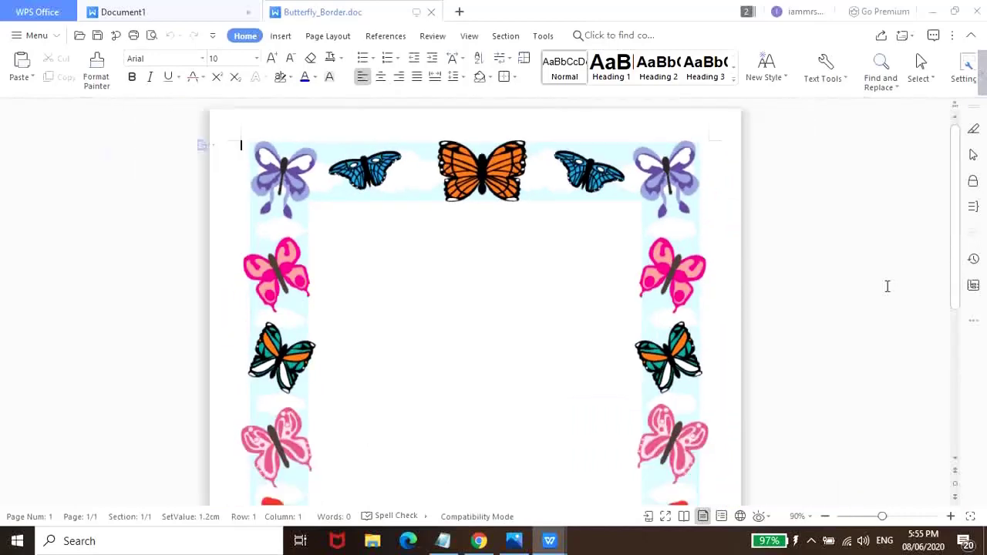
scroll(887, 286, down, 5)
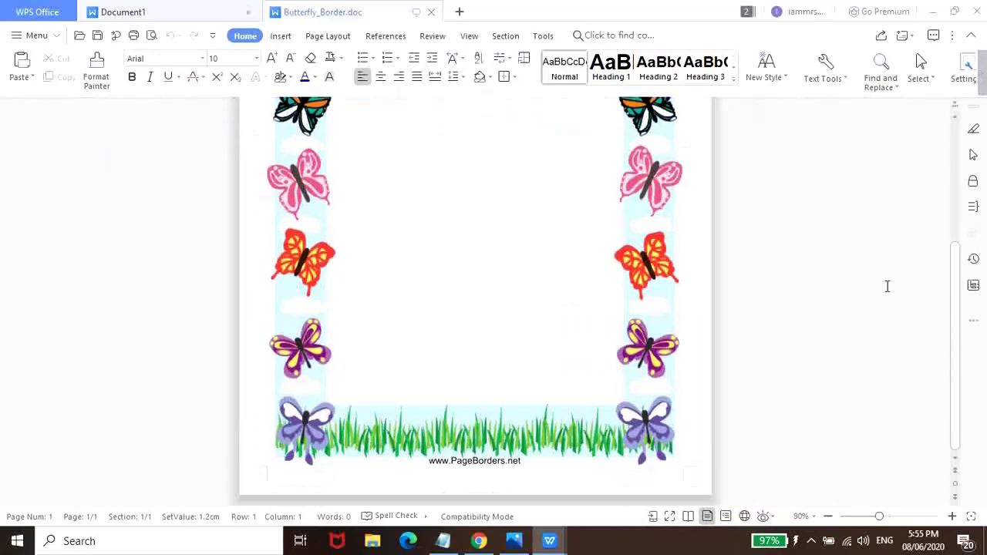
scroll(887, 286, up, 4)
scroll(887, 286, up, 1)
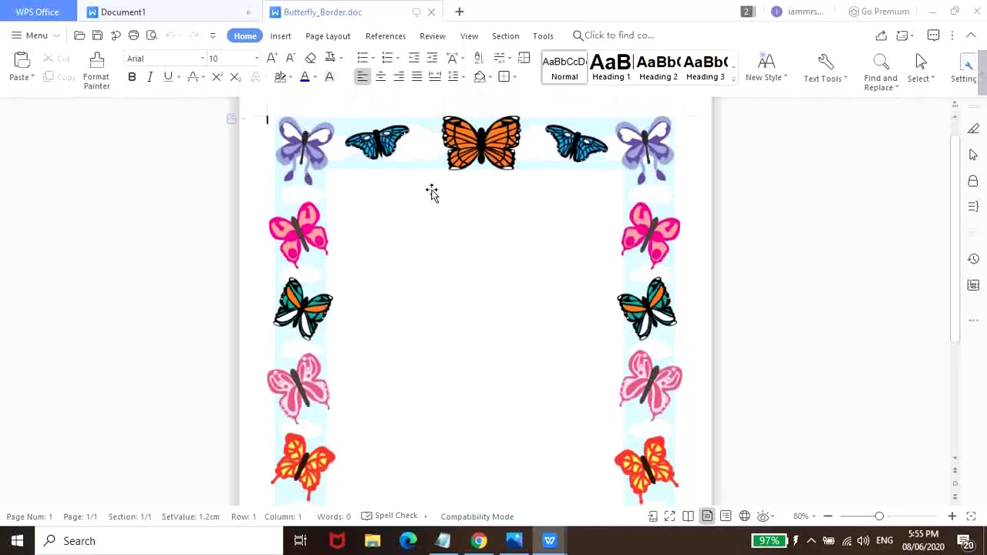
- Draw a horizontal text box across the blank centre of the butterfly border
click(281, 37)
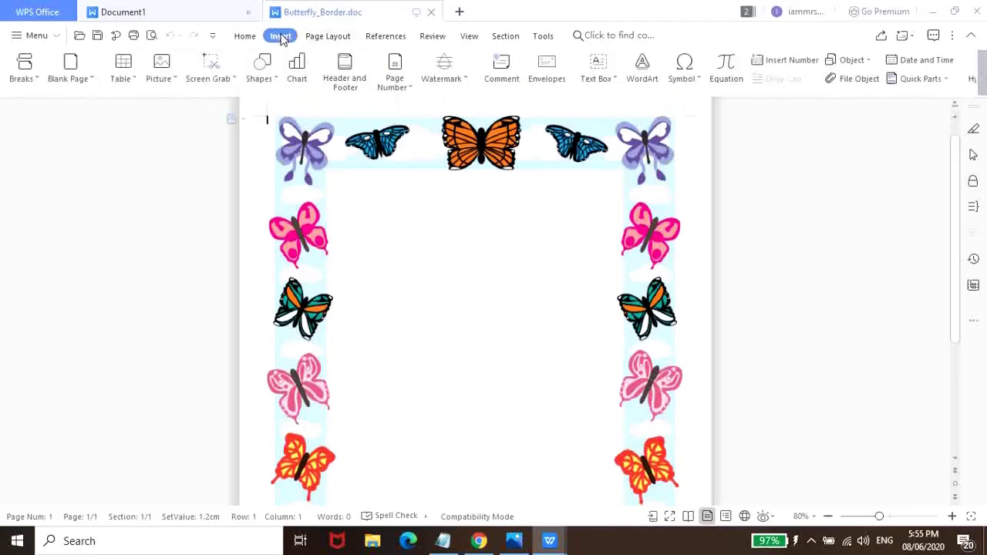
click(614, 80)
click(627, 98)
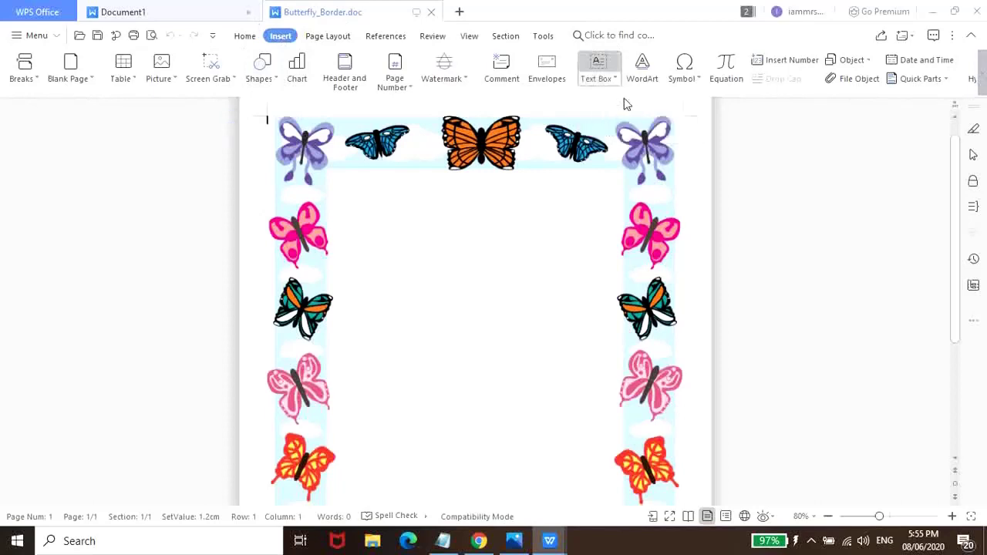
scroll(493, 210, down, 1)
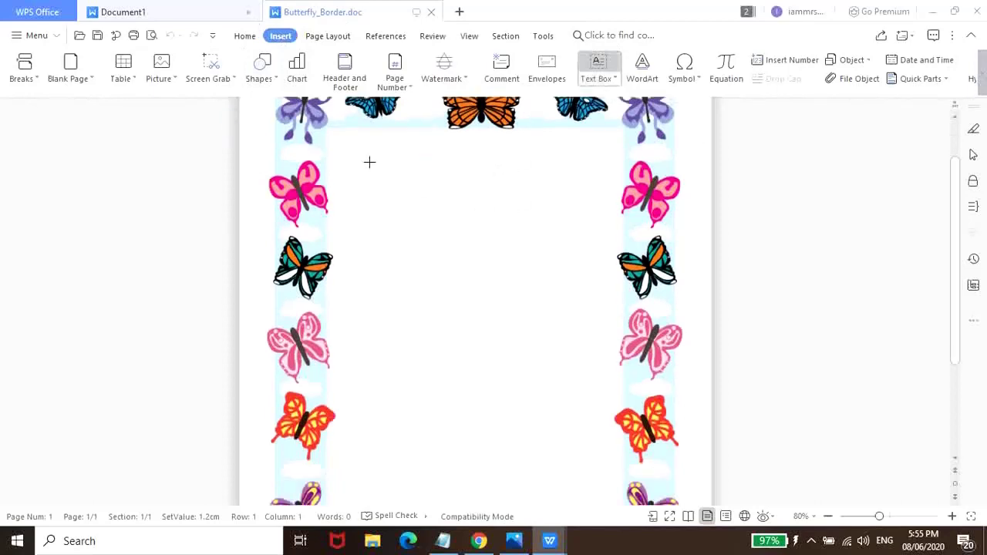
mouse_move(406, 140)
mouse_down()
mouse_move(591, 165)
mouse_move(613, 211)
mouse_move(624, 539)
mouse_move(613, 399)
mouse_up()
scroll(775, 353, up, 2)
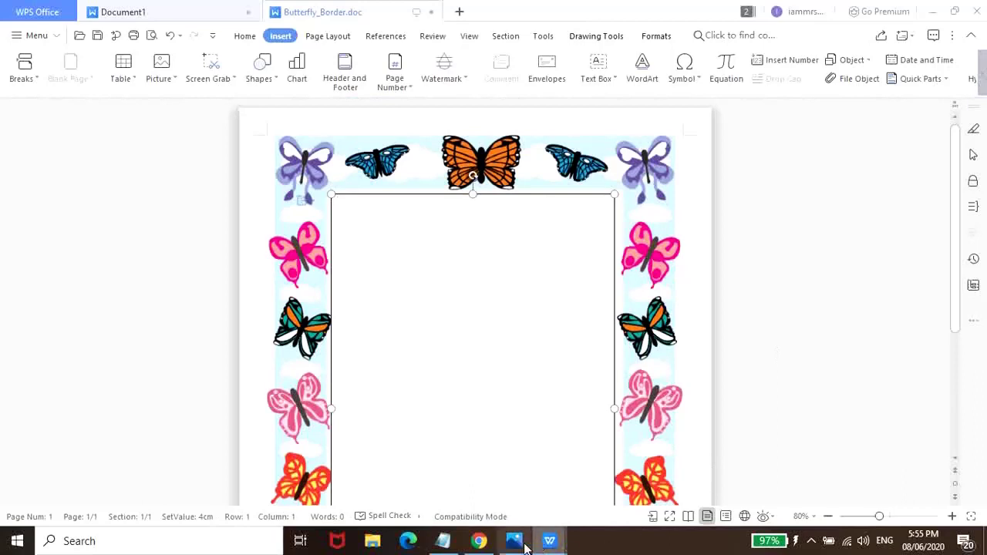
- Paste the poem from Notepad into the text box and select all of it
click(442, 541)
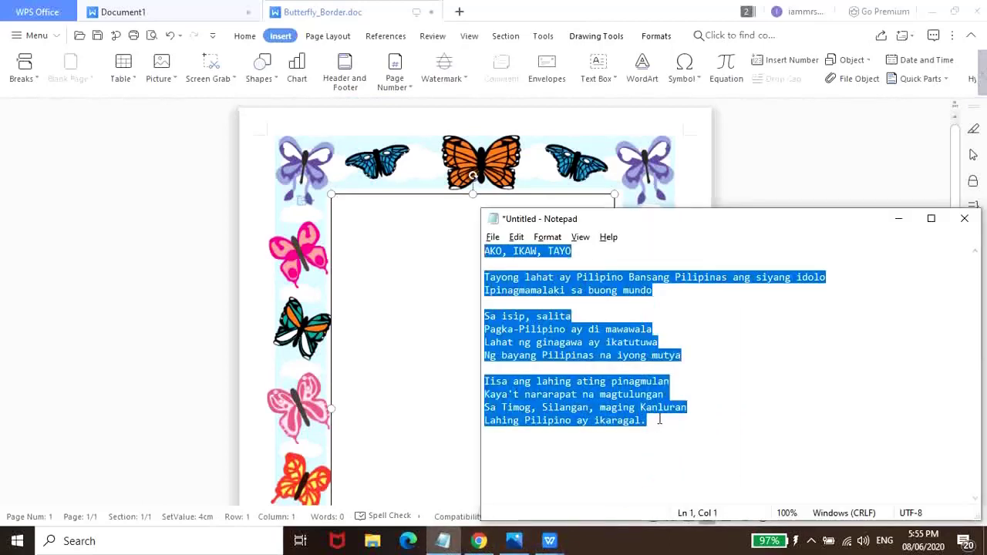
click(416, 269)
text(AKO, IKAW, TAYO  Tayong lahat ay Pilipino Bansang Pilipinas ang siyang idolo Ipinagmamalaki sa buong mundo  Sa isip, salita Pagka-Pilipino ay di mawawala Lahat ng ginagawa ay ikatutuwa Ng bayang Pilipinas na iyong mutya  Iisa ang lahing ating pinagmulan Kaya't nararapat na magtulungan Sa Timog, Silangan, maging Kanluran Lahing Pilipino ay ikaragal.)
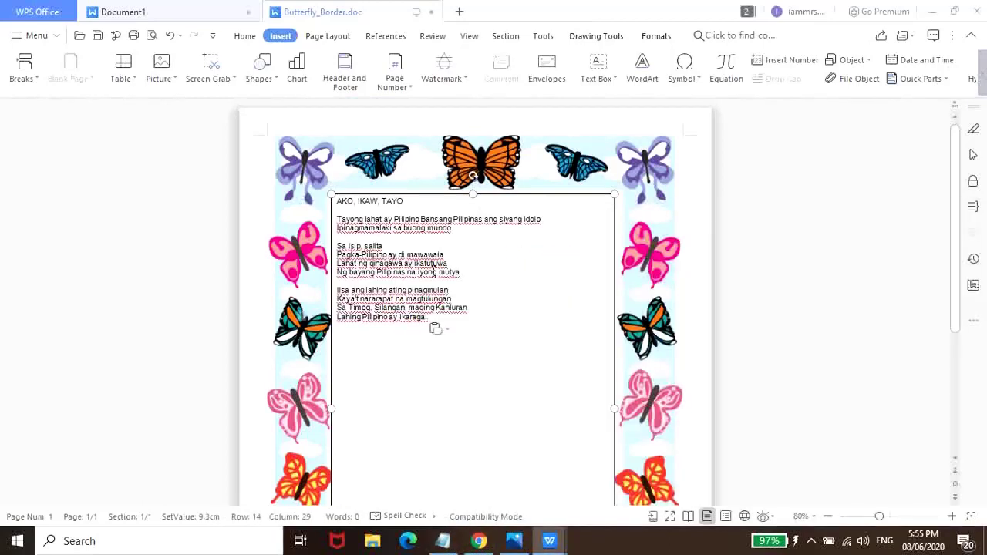
drag(337, 200, 445, 220)
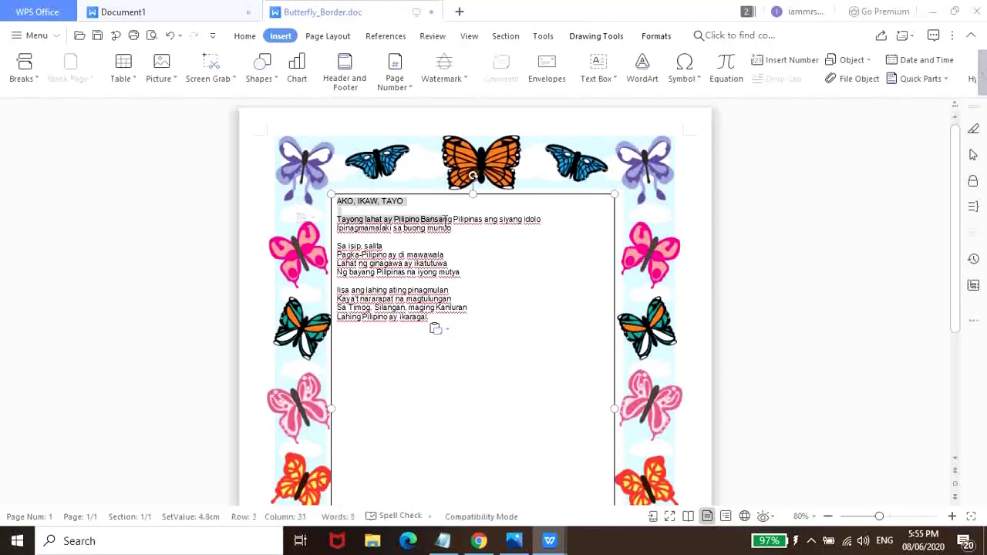
key(ctrl+a)
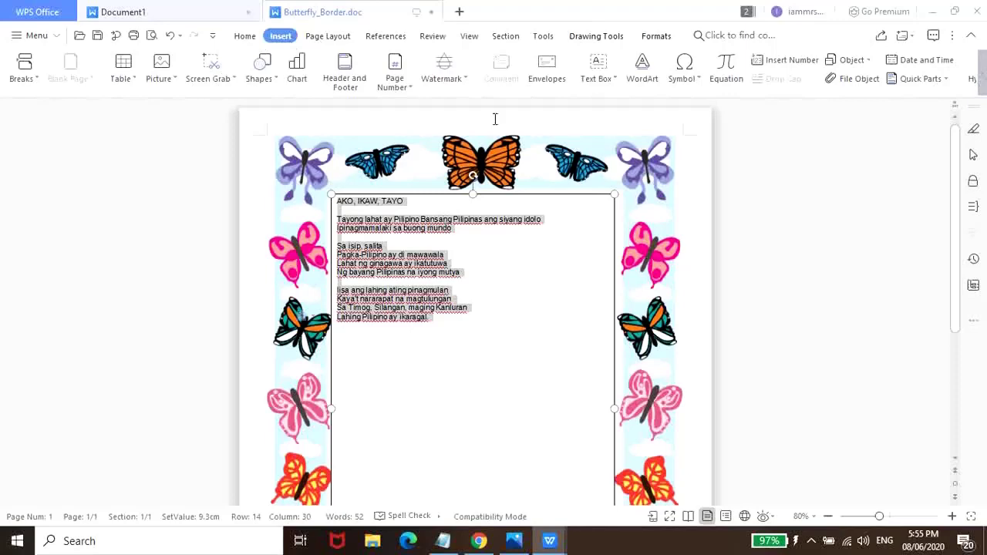
- Set the poem's font to Trebuchet MS at size 20
click(249, 40)
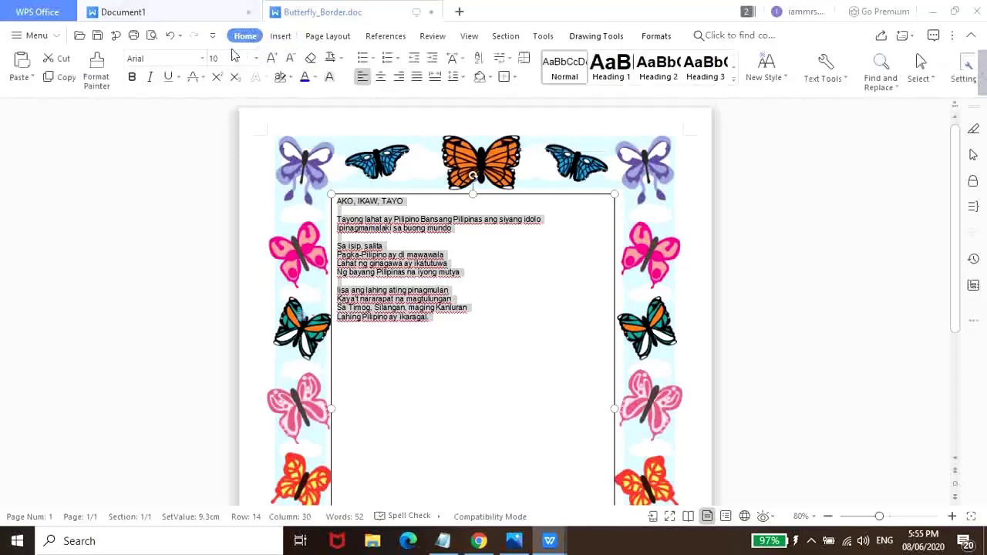
click(203, 58)
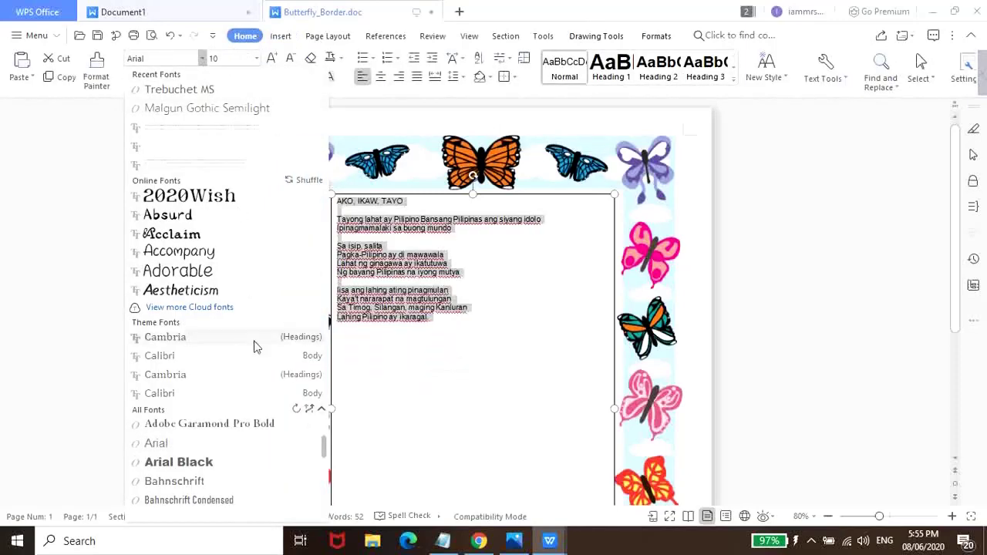
scroll(221, 463, down, 3)
scroll(223, 471, down, 10)
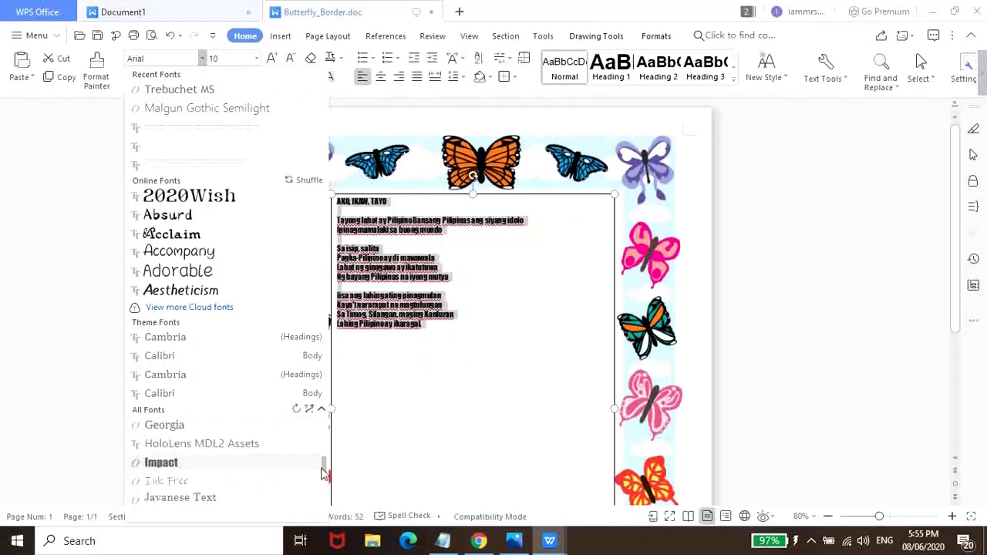
click(300, 498)
scroll(333, 409, up, 1)
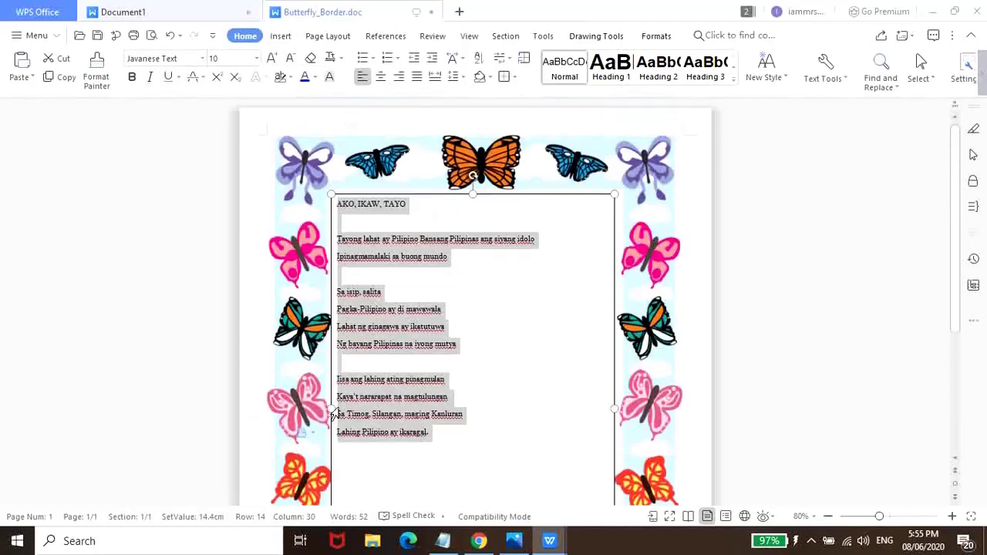
click(203, 59)
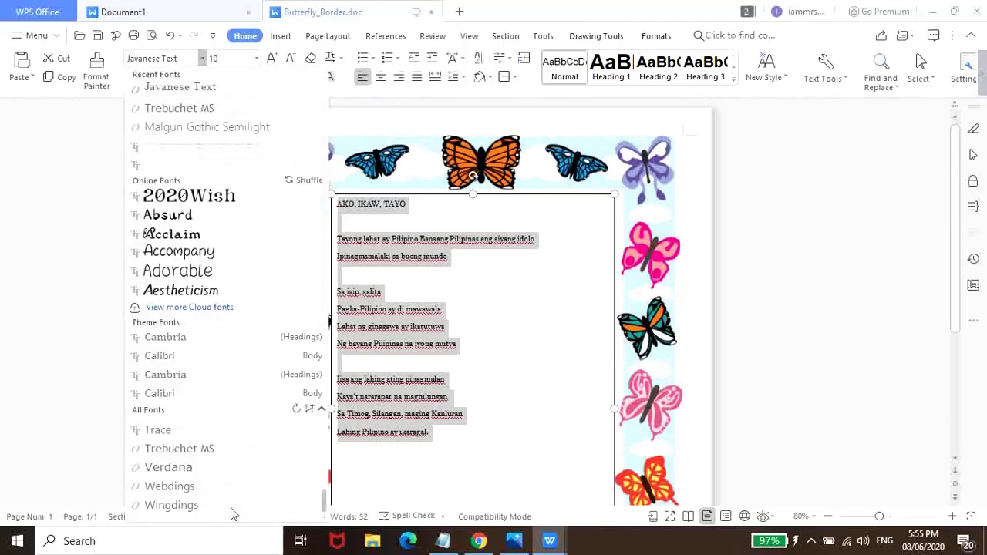
click(229, 446)
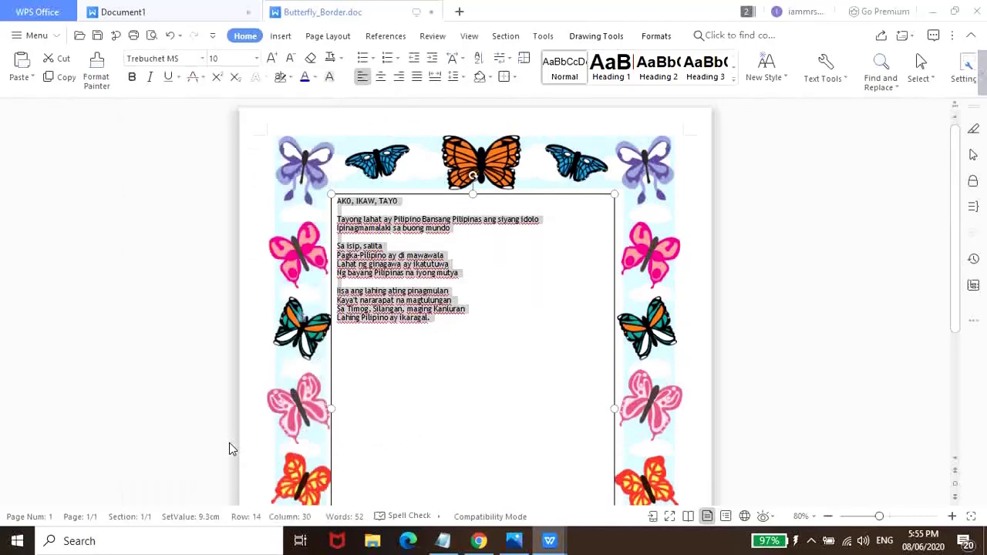
click(256, 59)
click(216, 272)
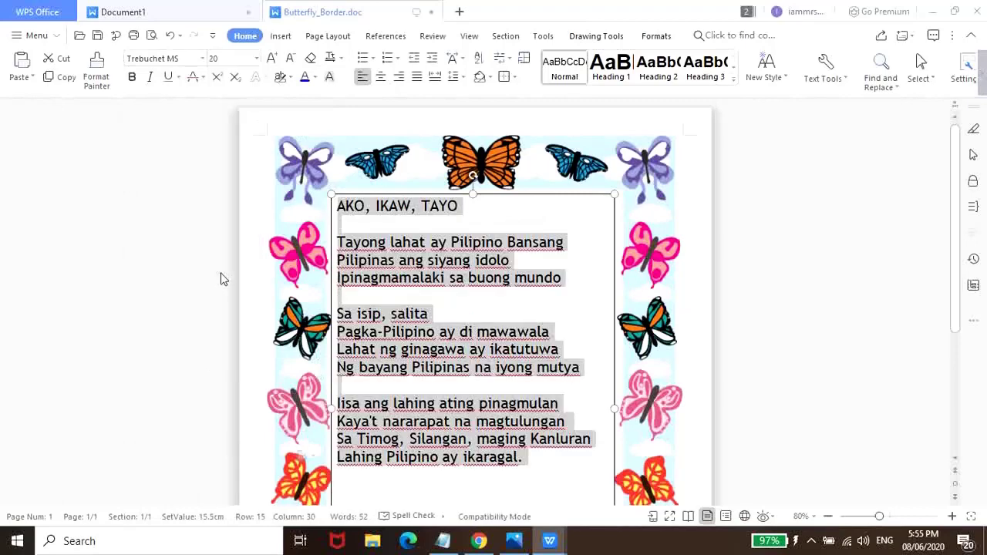
- Center the poem and add blank lines above the title AKO, IKAW, TAYO
click(381, 77)
scroll(540, 392, down, 2)
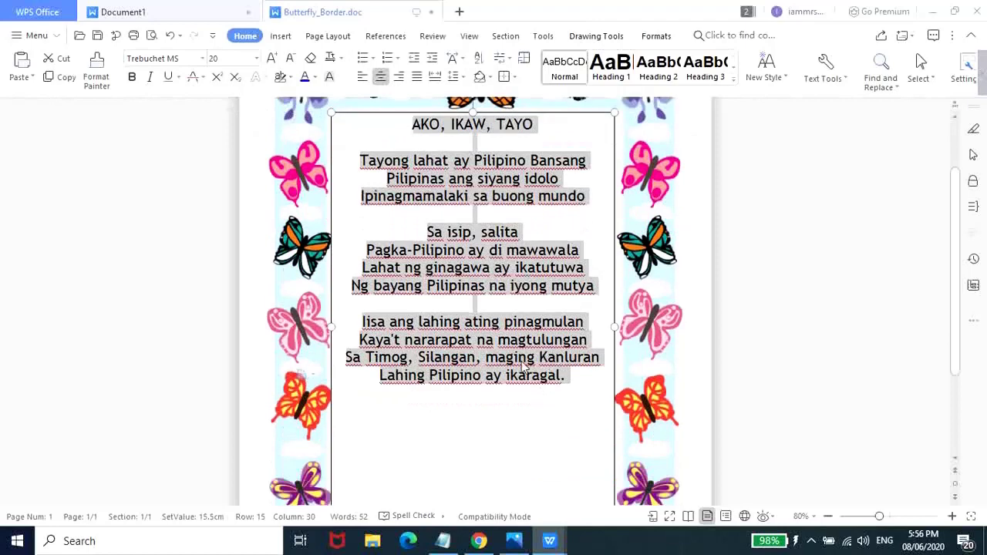
scroll(523, 367, up, 1)
click(414, 166)
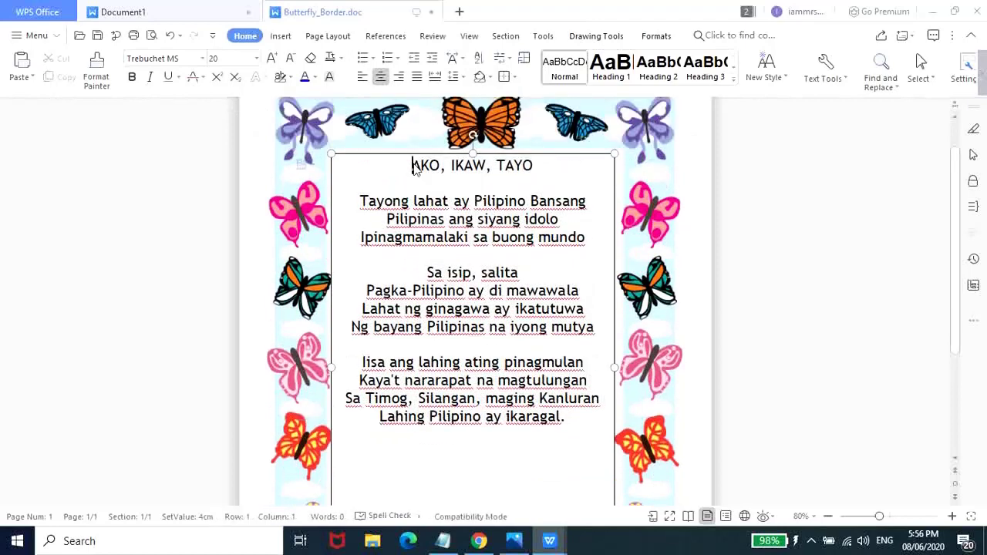
key(Return)
key(Return)
- Insert a blank line before each of the three stanzas
scroll(540, 205, down, 2)
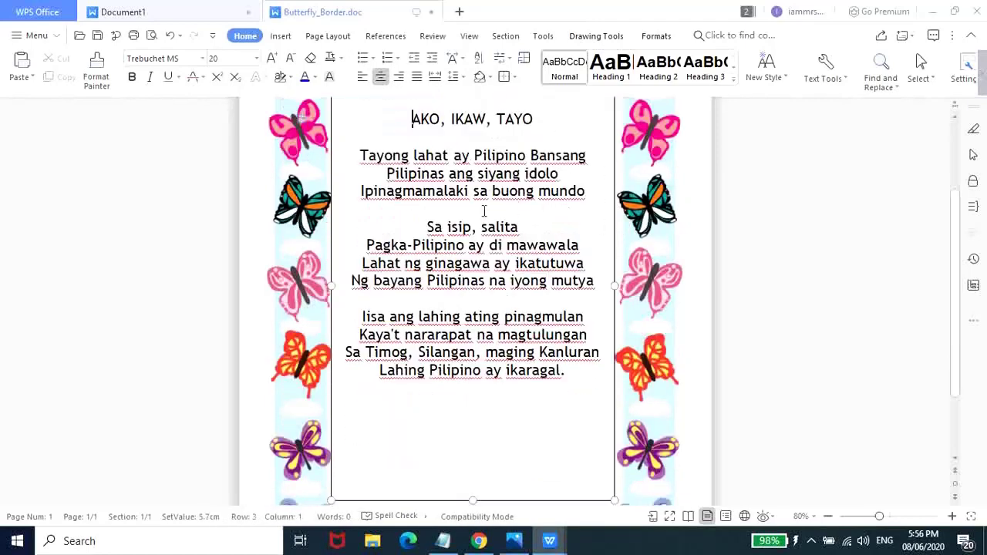
click(360, 155)
key(Return)
click(427, 245)
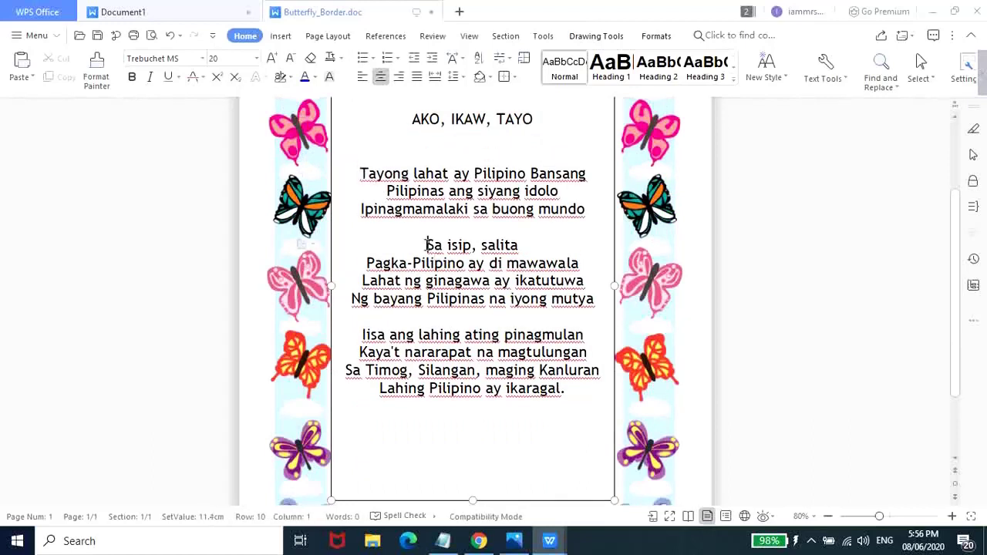
key(Return)
click(362, 352)
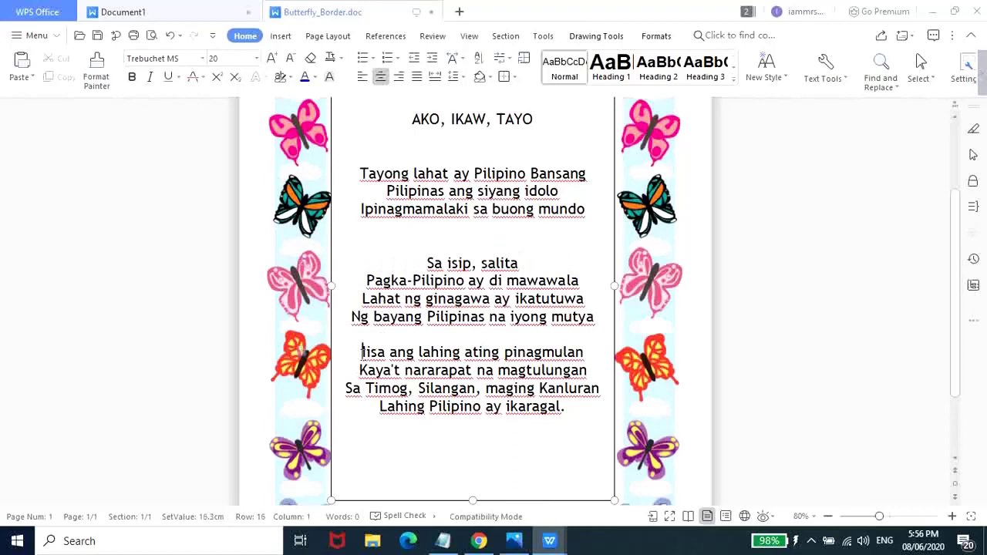
key(Return)
scroll(576, 387, up, 3)
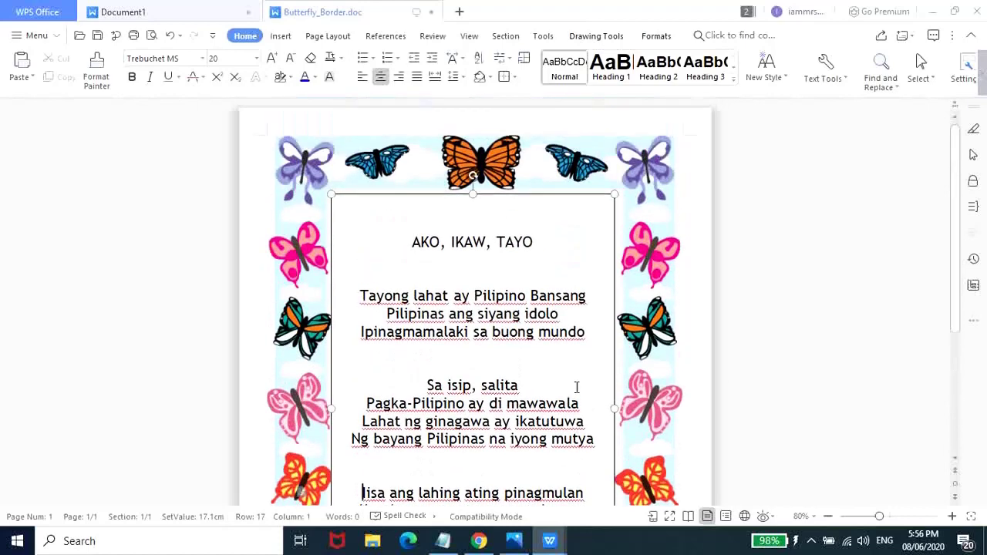
- Zoom out to 60% to view the whole page, then minimize WPS Writer
ctrl+scroll(832, 292, down, 2)
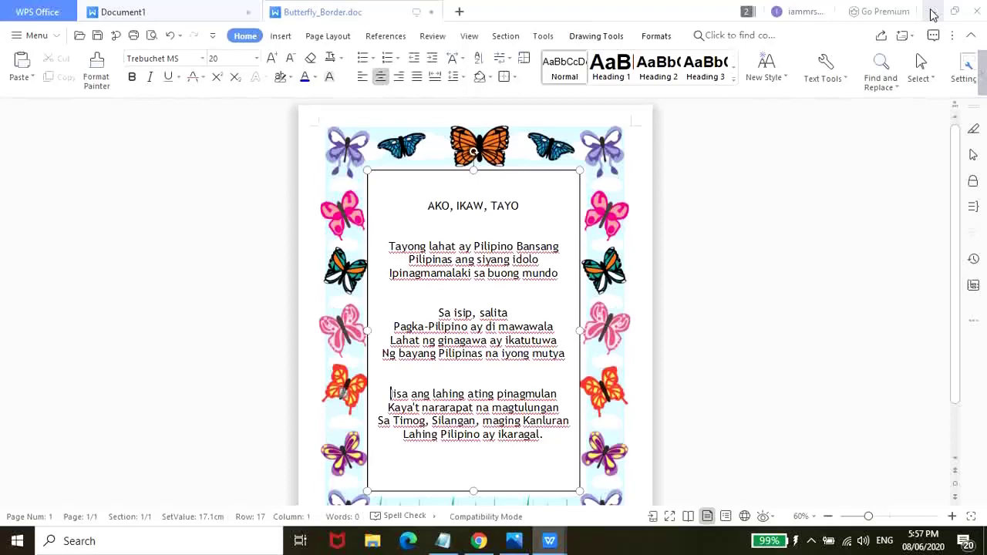
click(932, 12)
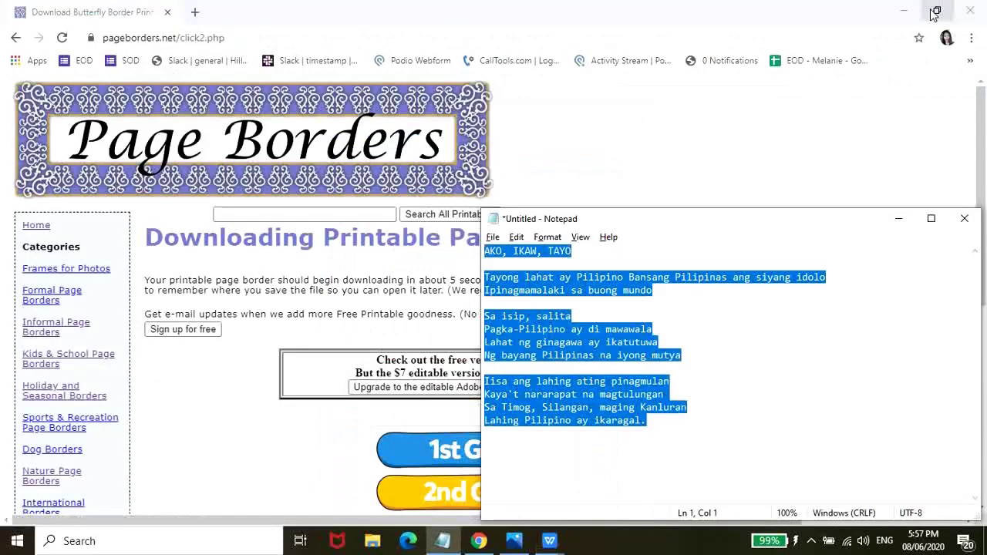